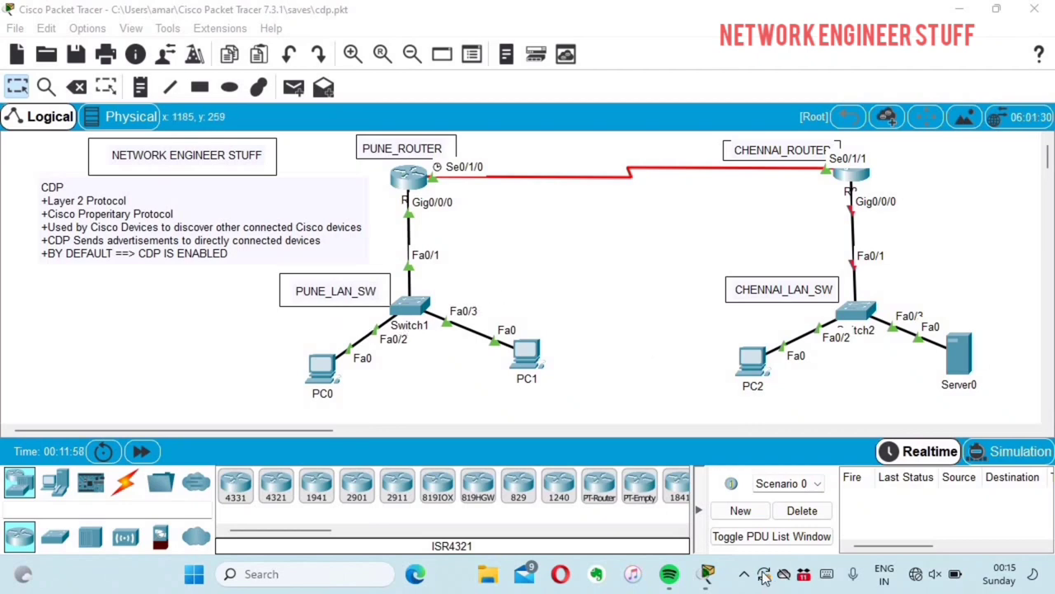
Bring up R1's command-line window and start a console session at the PUNE_ROUTER prompt.
{"action": "mouse_move", "coordinate": [707, 577]}
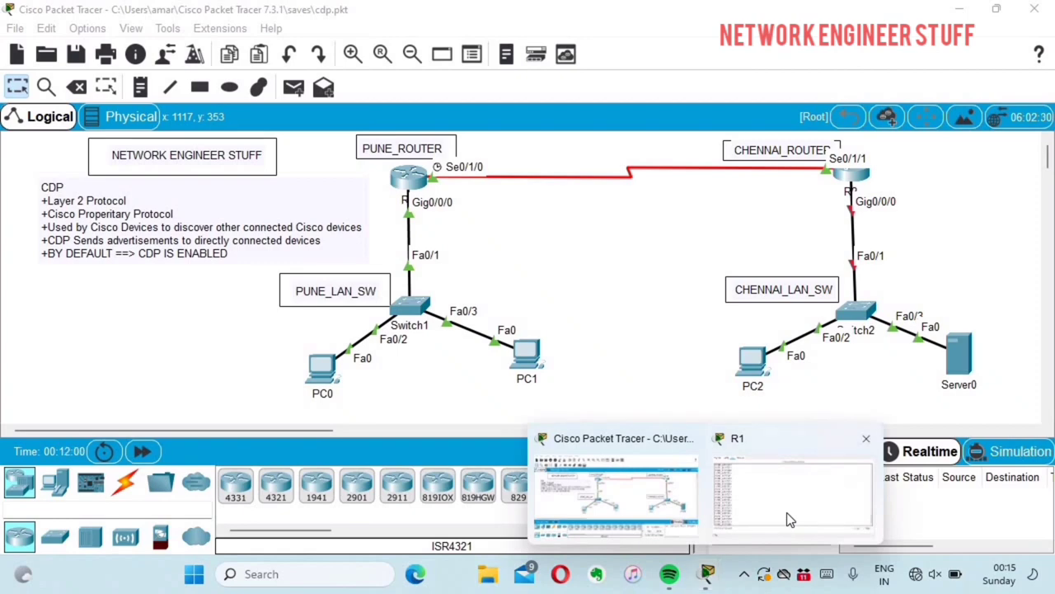
{"action": "left_click", "coordinate": [786, 512]}
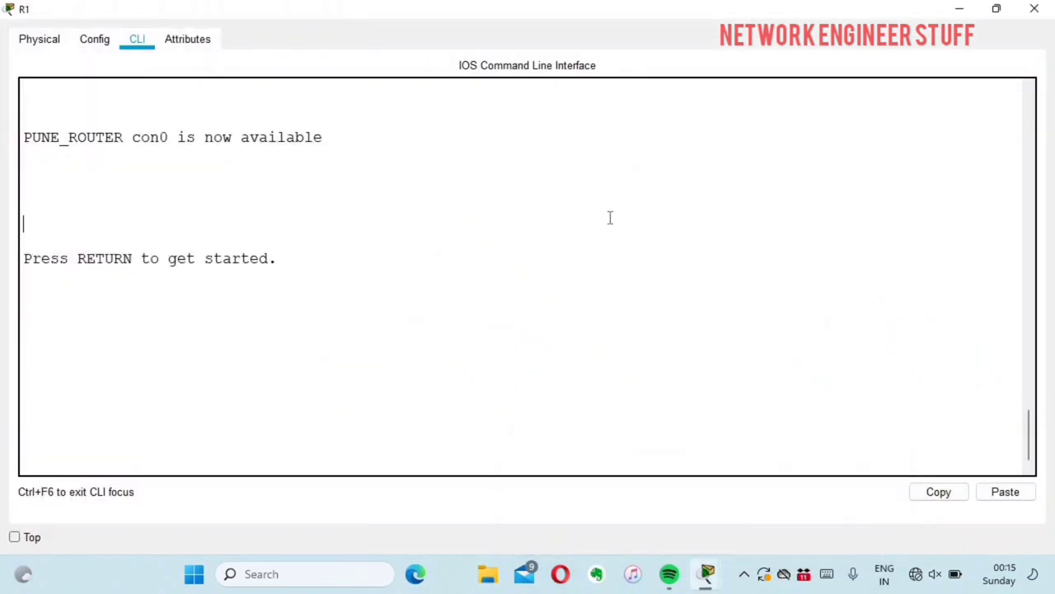
{"action": "key", "text": "Return"}
{"action": "key", "text": "Return"}
{"action": "key", "text": "Return"}
{"action": "key", "text": "Return"}
{"action": "key", "text": "Return"}
{"action": "key", "text": "Return"}
{"action": "key", "text": "Return"}
{"action": "key", "text": "Return"}
{"action": "key", "text": "Return"}
{"action": "key", "text": "Return"}
{"action": "key", "text": "Return"}
{"action": "key", "text": "Return"}
{"action": "key", "text": "Return"}
{"action": "key", "text": "Return"}
{"action": "key", "text": "Return"}
{"action": "key", "text": "Return"}
{"action": "key", "text": "Return"}
{"action": "key", "text": "Return"}
{"action": "key", "text": "Return"}
{"action": "key", "text": "Return"}
{"action": "key", "text": "Return"}
{"action": "key", "text": "Return"}
{"action": "key", "text": "Return"}
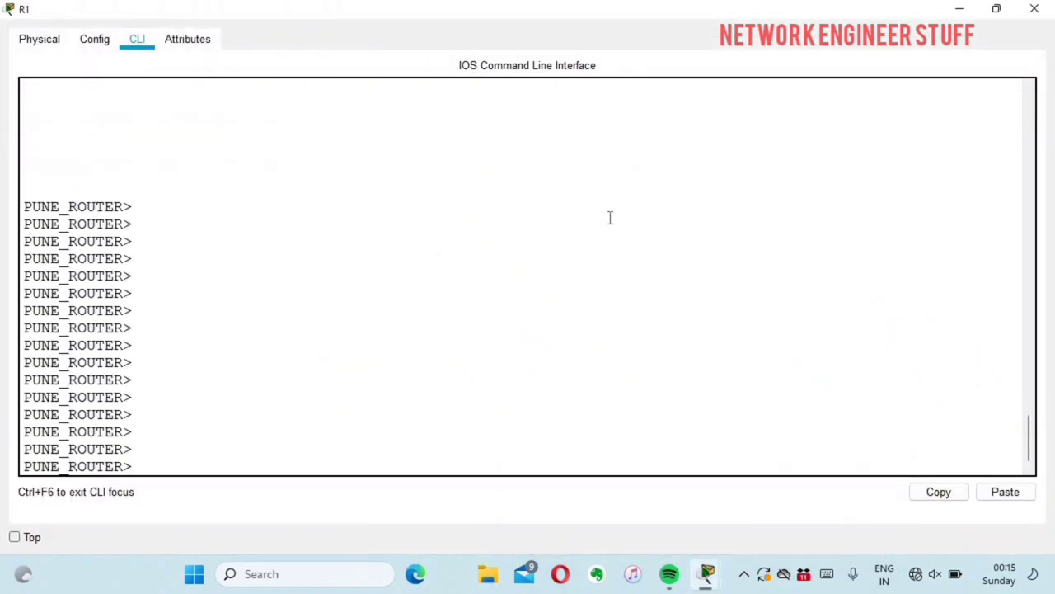
Restore R1's console to a smaller window and place it beside the left part of the topology.
{"action": "double_click", "coordinate": [651, 13]}
{"action": "left_click_drag", "start_coordinate": [660, 13], "coordinate": [962, 270]}
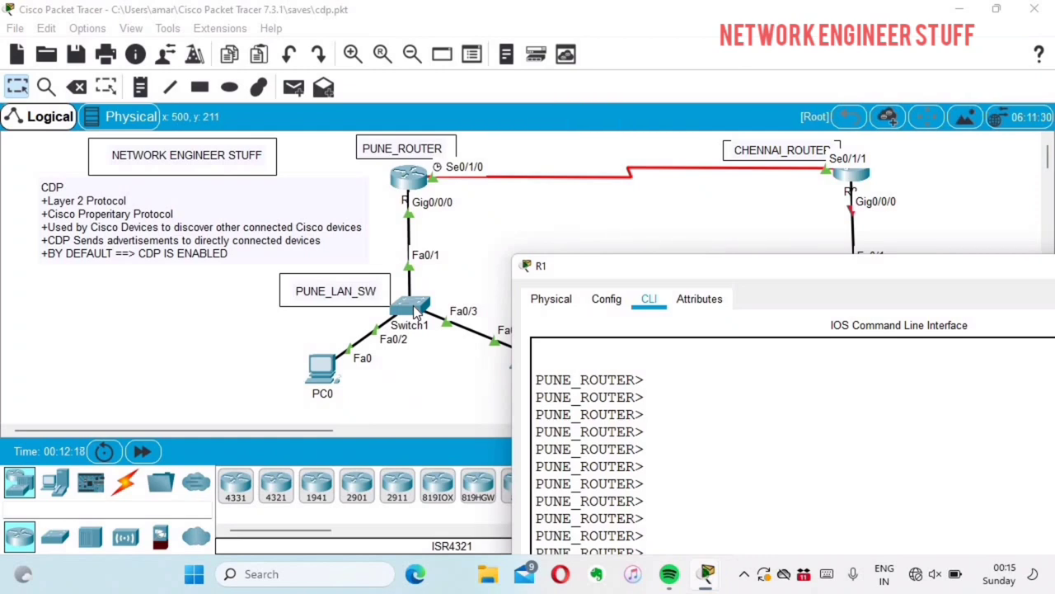
{"action": "left_click_drag", "start_coordinate": [638, 267], "coordinate": [538, 110]}
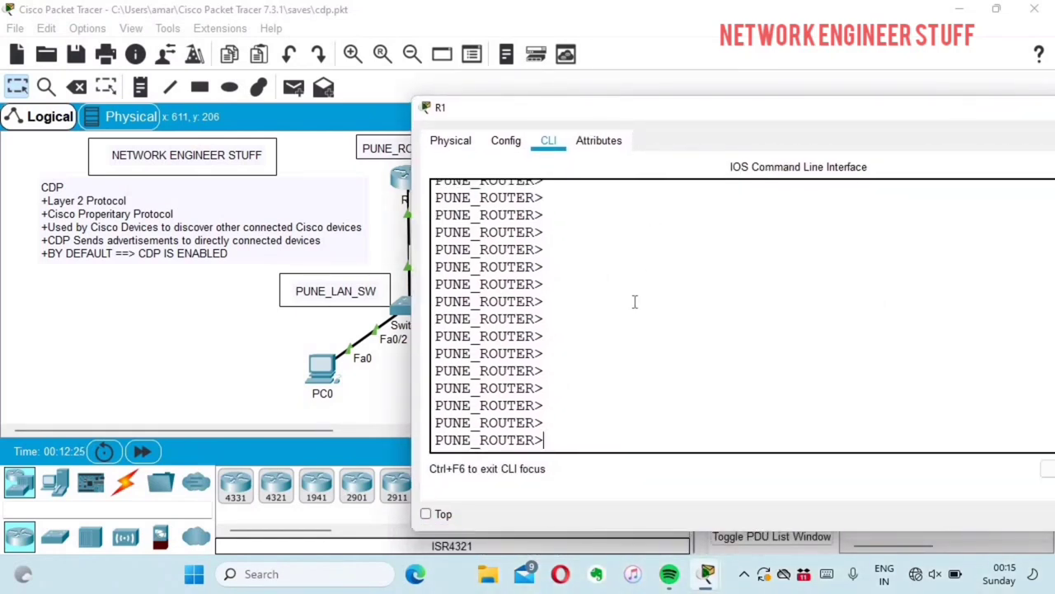
Run show cdp on PUNE_ROUTER and highlight the packet interval and CDPv2 advertisement lines.
{"action": "type", "text": "s"}
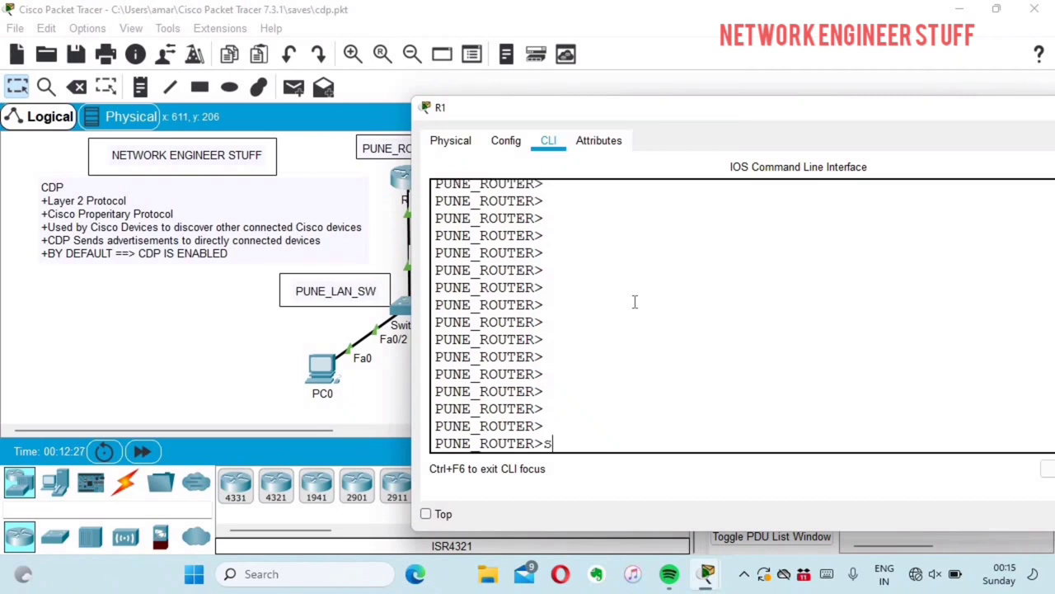
{"action": "type", "text": "how cdp"}
{"action": "key", "text": "Return"}
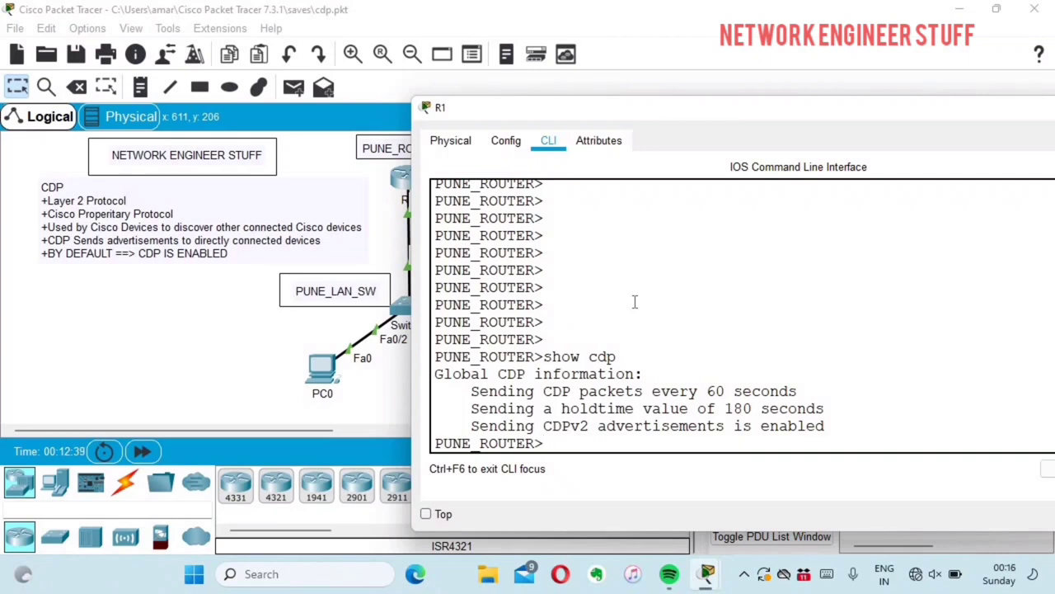
{"action": "left_click_drag", "start_coordinate": [478, 393], "coordinate": [798, 393]}
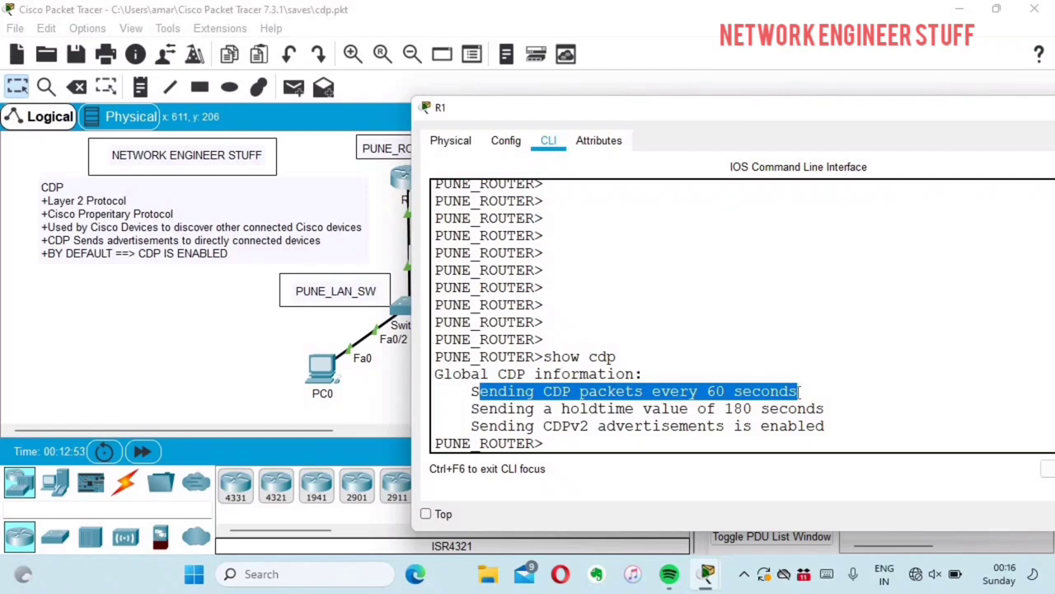
{"action": "left_click_drag", "start_coordinate": [536, 425], "coordinate": [835, 421]}
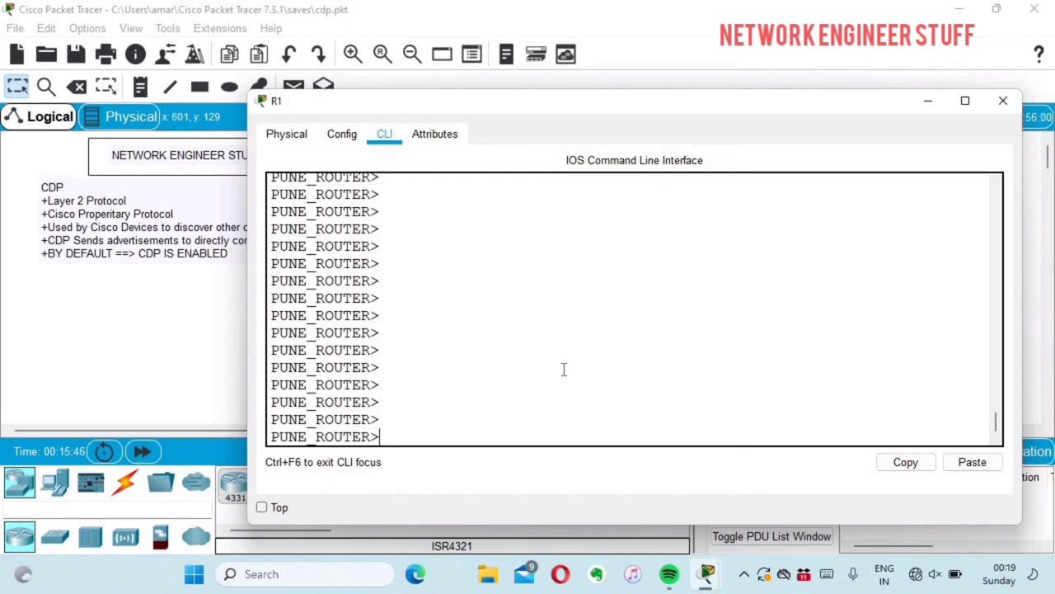
Run show cdp neighbors on PUNE_ROUTER.
{"action": "type", "text": "show cdpp"}
{"action": "key", "text": "BackSpace"}
{"action": "key", "text": "BackSpace"}
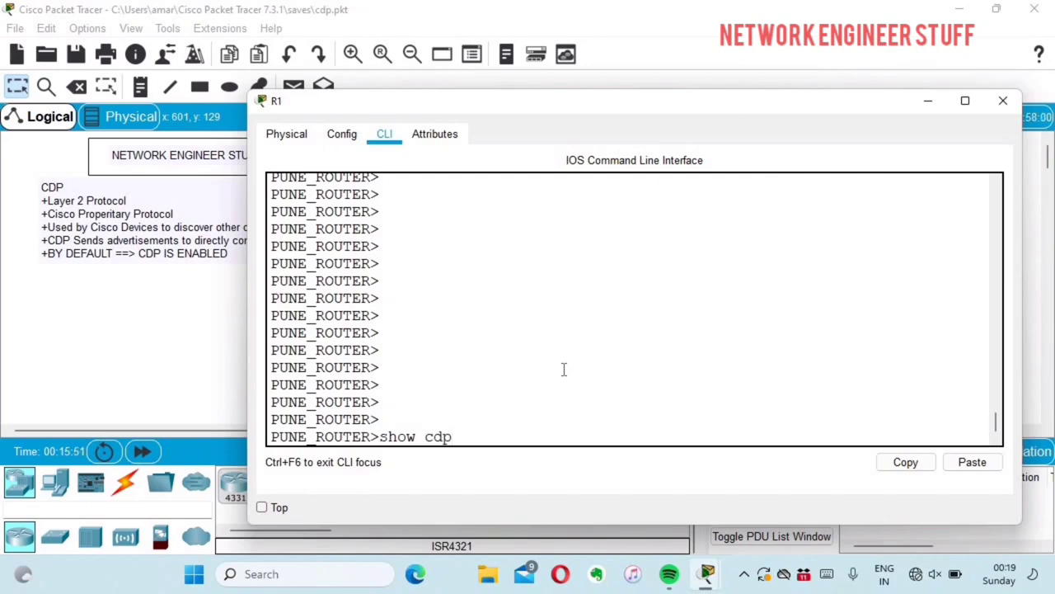
{"action": "type", "text": "nei"}
{"action": "key", "text": "Tab"}
{"action": "key", "text": "Return"}
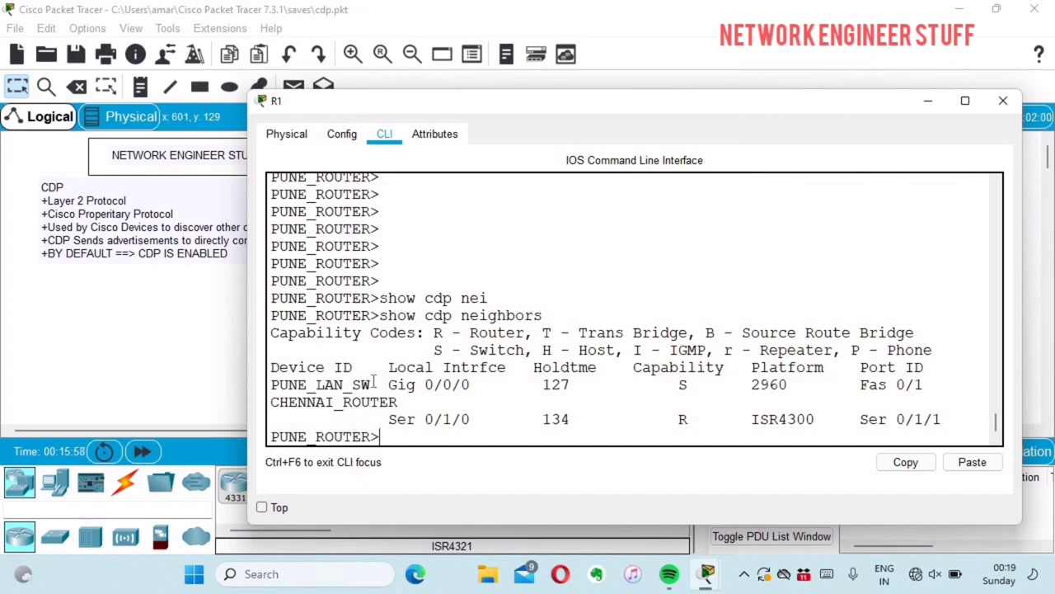
Highlight the neighbors' device IDs and the local interface for PUNE_LAN_SW, with the console moved off the Pune side of the topology.
{"action": "left_click_drag", "start_coordinate": [371, 384], "coordinate": [266, 384]}
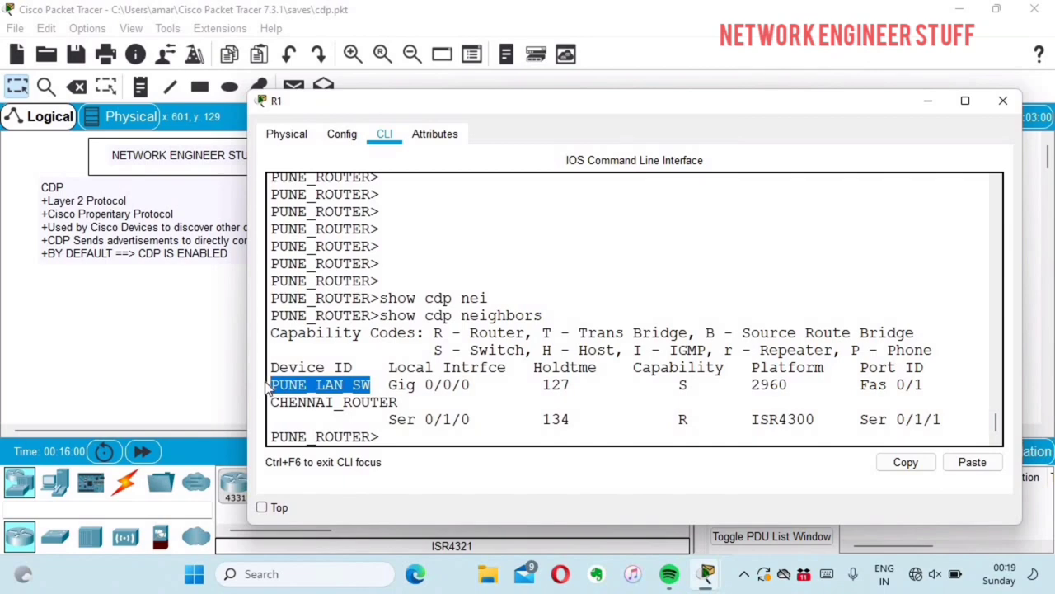
{"action": "left_click_drag", "start_coordinate": [399, 402], "coordinate": [270, 402]}
{"action": "left_click_drag", "start_coordinate": [556, 104], "coordinate": [779, 98]}
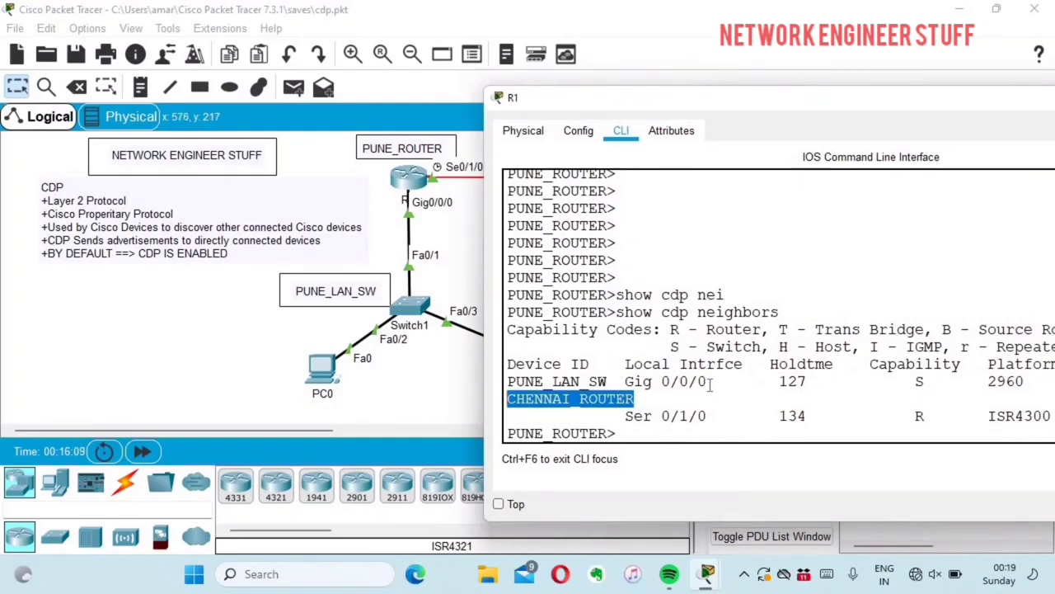
{"action": "left_click_drag", "start_coordinate": [709, 382], "coordinate": [625, 380]}
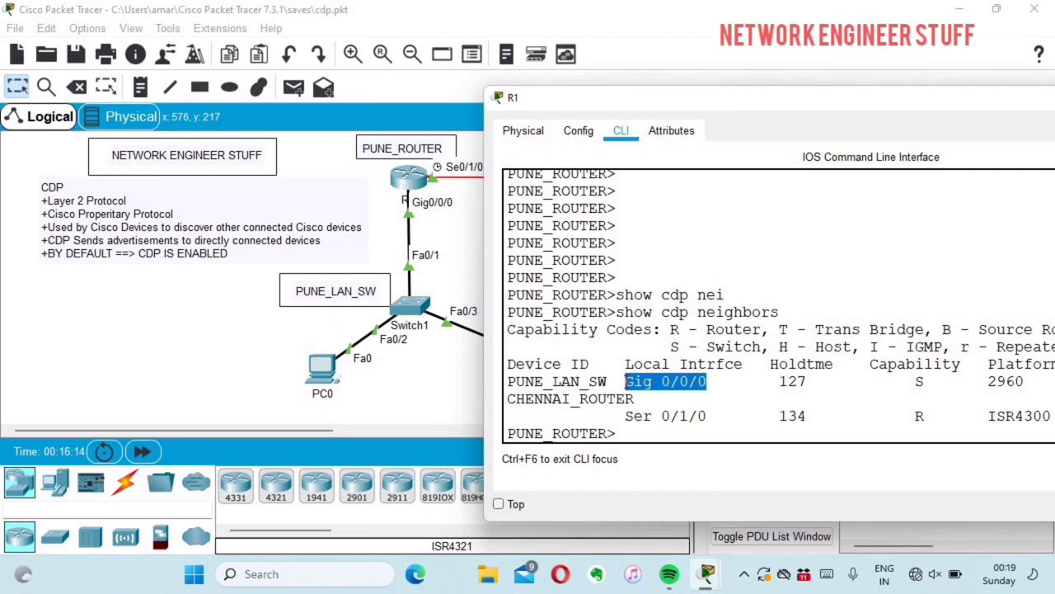
{"action": "left_click_drag", "start_coordinate": [625, 363], "coordinate": [763, 363]}
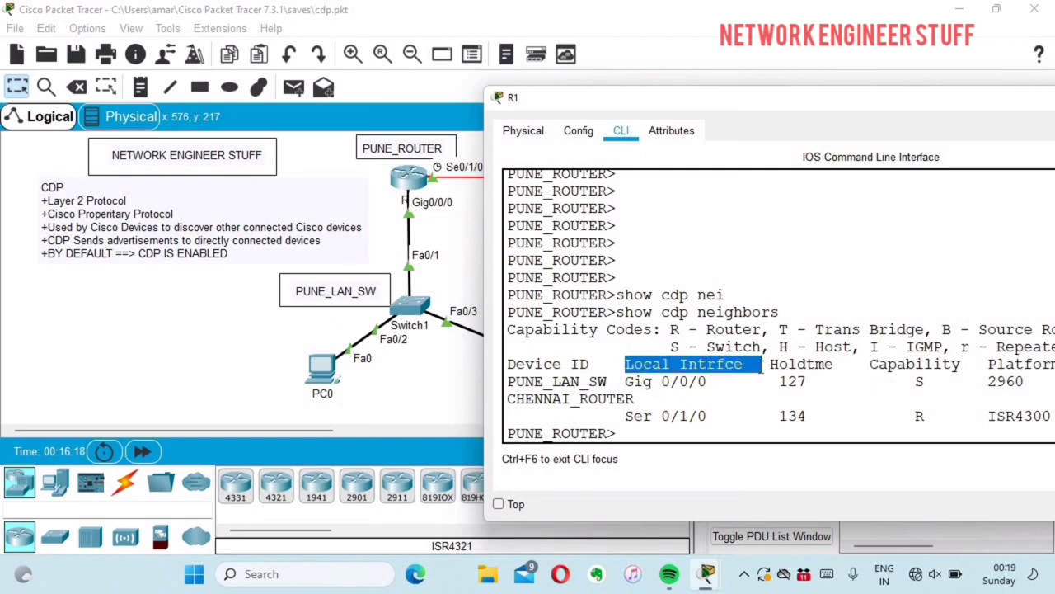
{"action": "left_click_drag", "start_coordinate": [615, 381], "coordinate": [495, 388]}
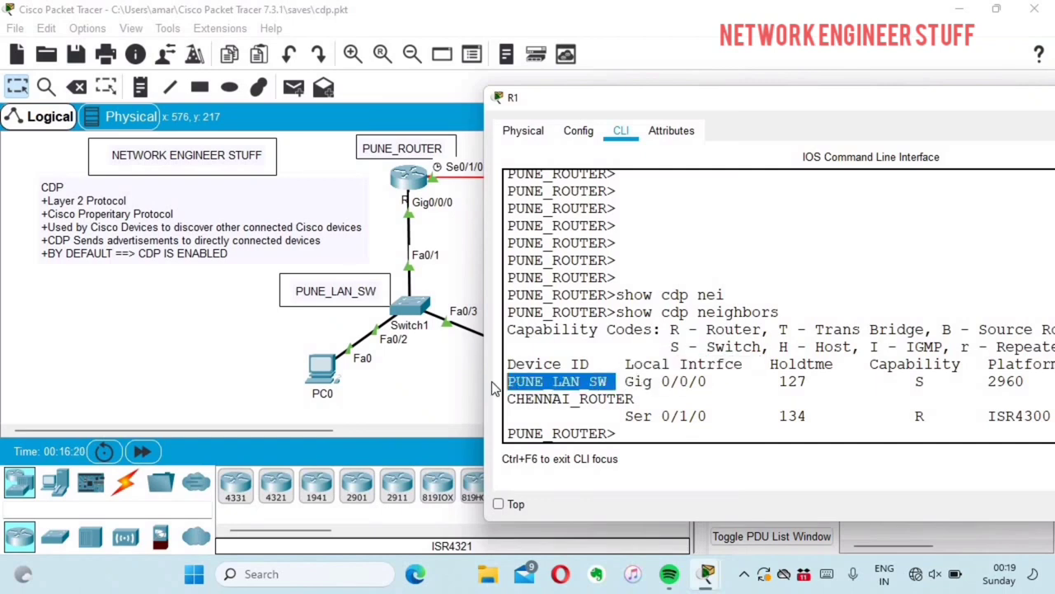
Examine the capability, platform and port ID of the PUNE_LAN_SW entry and compare the port with the topology.
{"action": "left_click_drag", "start_coordinate": [738, 98], "coordinate": [351, 76]}
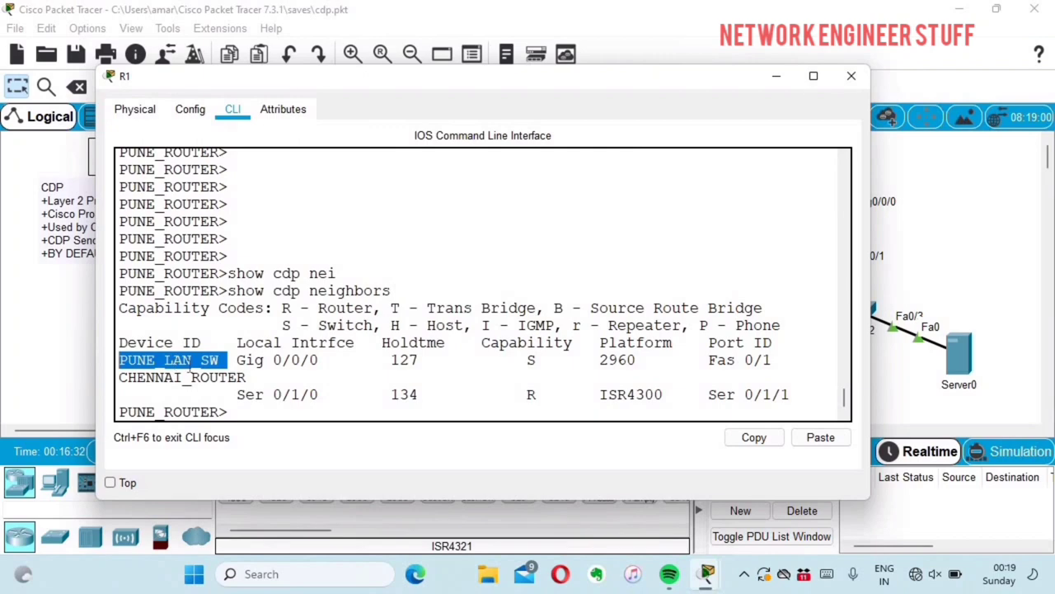
{"action": "left_click", "coordinate": [215, 363]}
{"action": "left_click_drag", "start_coordinate": [118, 361], "coordinate": [220, 360]}
{"action": "left_click_drag", "start_coordinate": [508, 361], "coordinate": [544, 360]}
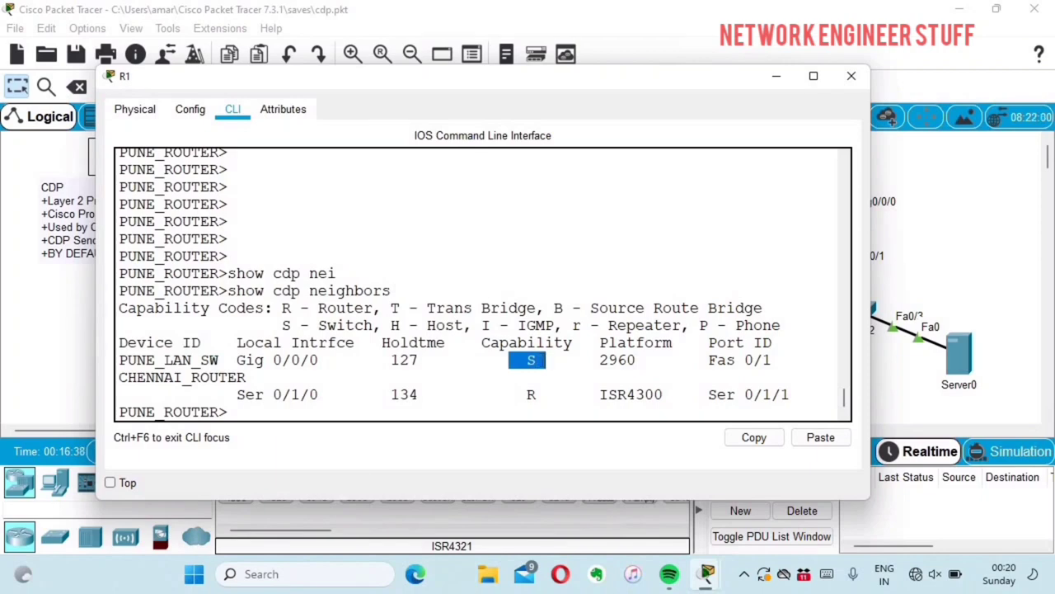
{"action": "double_click", "coordinate": [613, 361]}
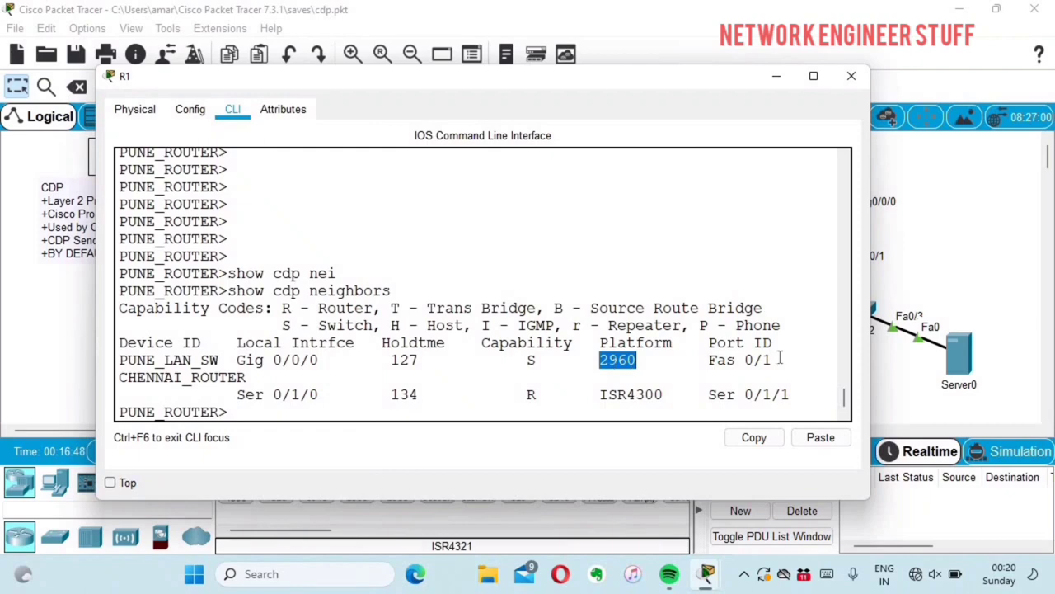
{"action": "left_click_drag", "start_coordinate": [709, 361], "coordinate": [772, 362]}
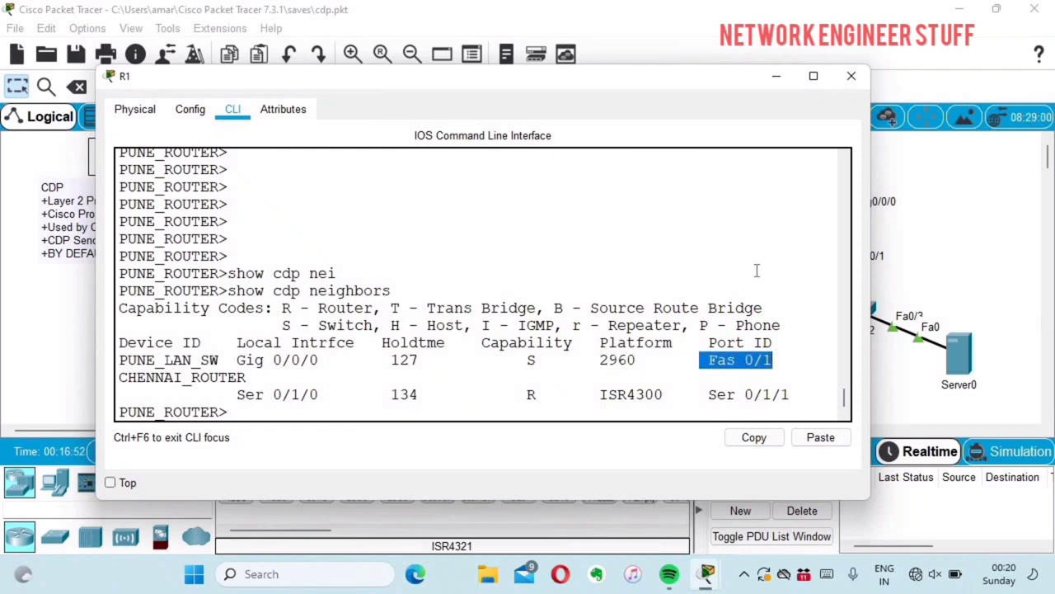
{"action": "left_click_drag", "start_coordinate": [612, 83], "coordinate": [1000, 78]}
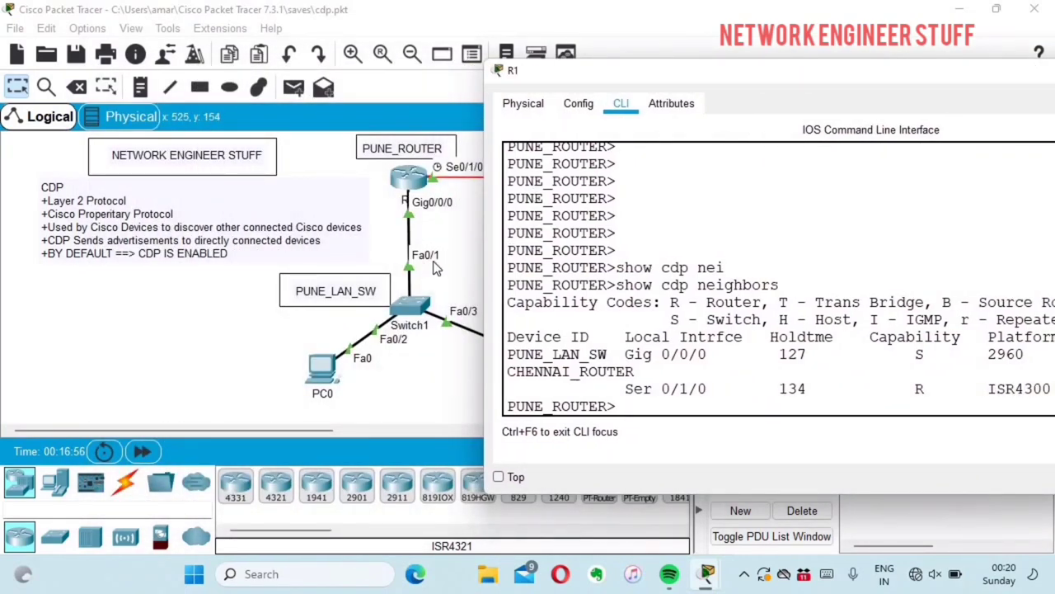
{"action": "left_click_drag", "start_coordinate": [664, 73], "coordinate": [431, 94]}
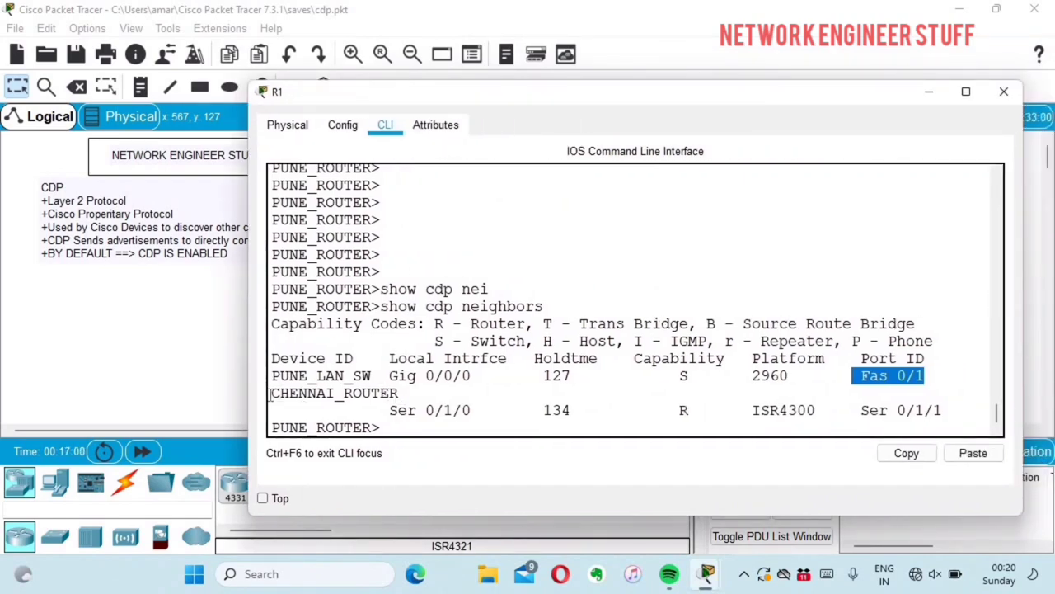
Examine the CHENNAI_ROUTER entry's local interface, capability, platform and port ID against the serial link in the topology.
{"action": "left_click_drag", "start_coordinate": [271, 393], "coordinate": [399, 393]}
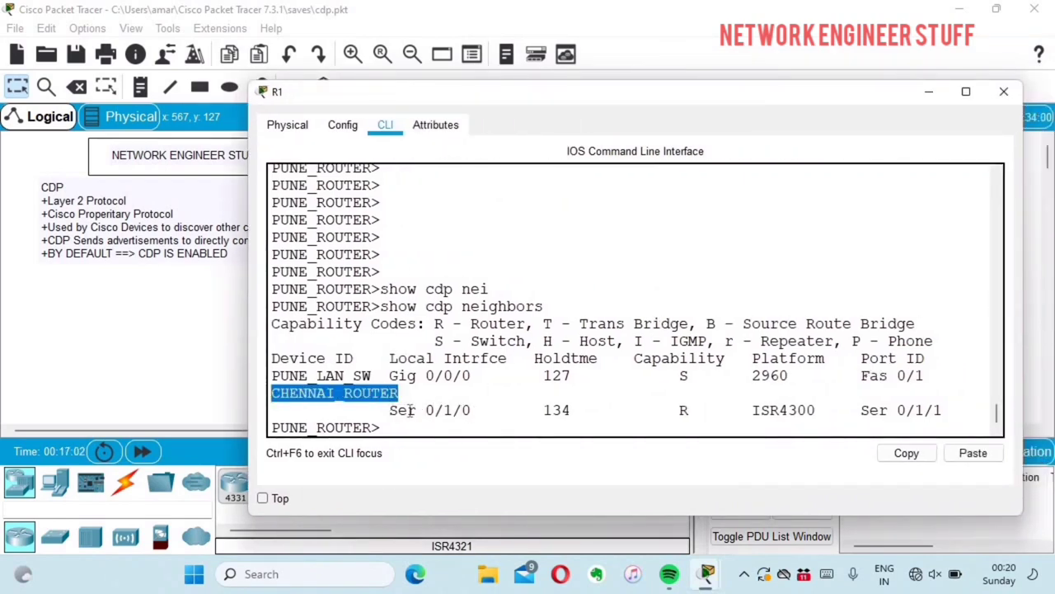
{"action": "left_click_drag", "start_coordinate": [480, 410], "coordinate": [389, 410]}
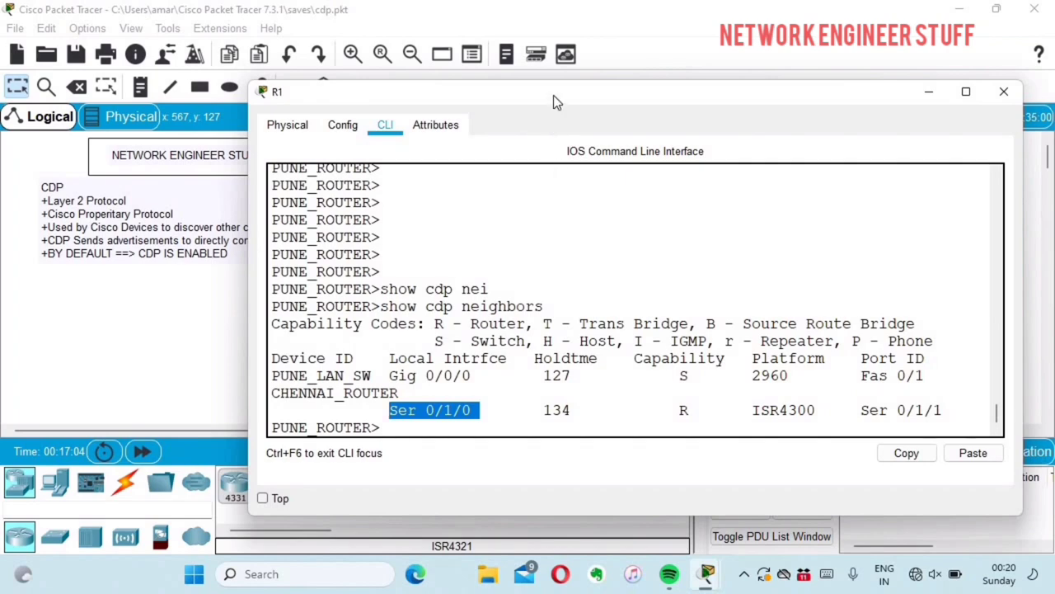
{"action": "left_click_drag", "start_coordinate": [553, 95], "coordinate": [566, 212]}
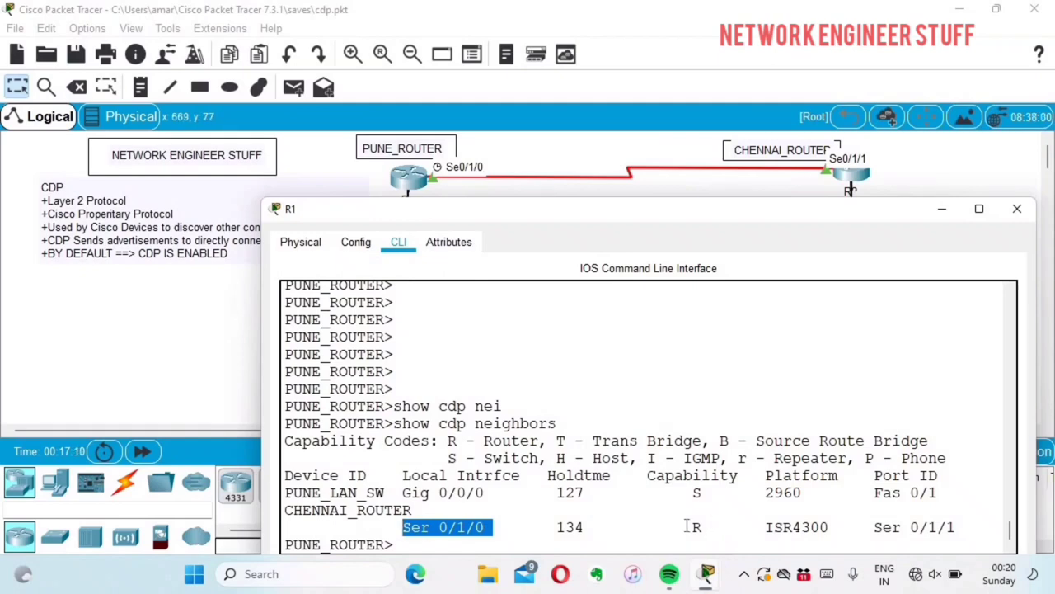
{"action": "left_click_drag", "start_coordinate": [685, 528], "coordinate": [711, 527]}
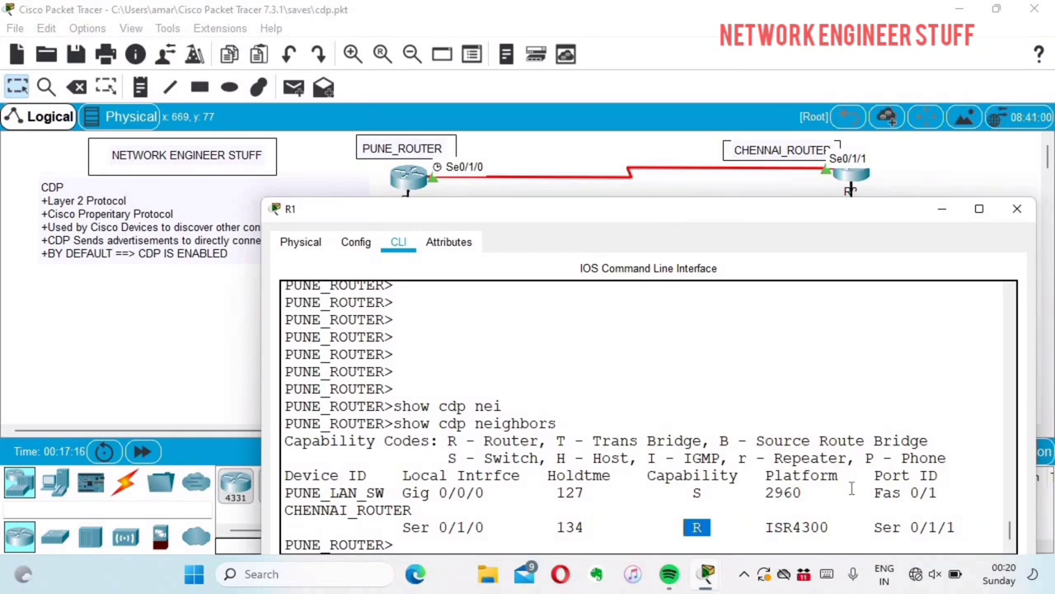
{"action": "left_click_drag", "start_coordinate": [839, 528], "coordinate": [765, 528]}
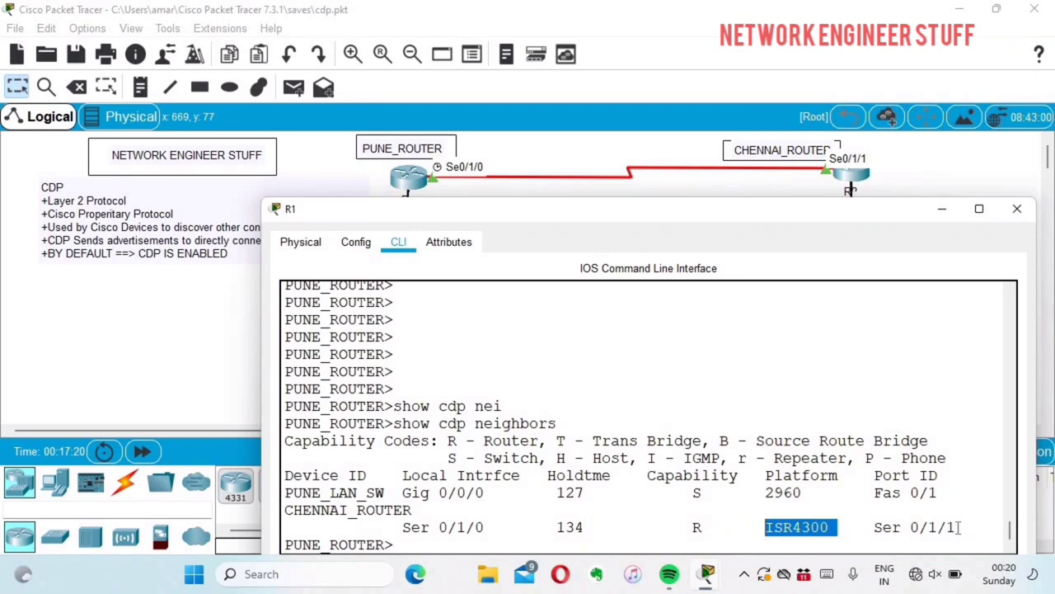
{"action": "left_click_drag", "start_coordinate": [958, 528], "coordinate": [863, 534]}
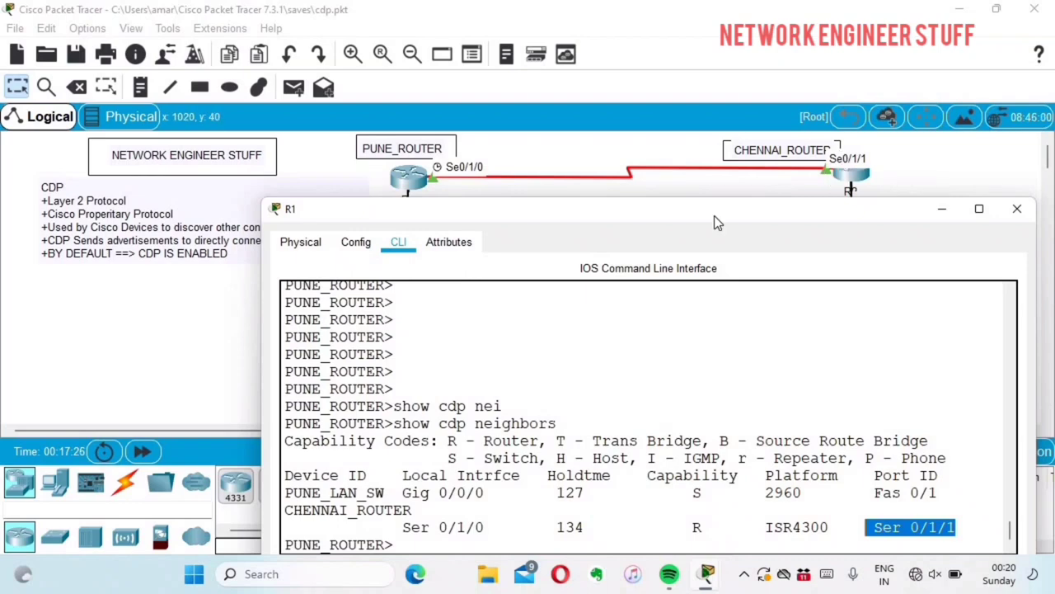
{"action": "left_click_drag", "start_coordinate": [716, 142], "coordinate": [710, 116]}
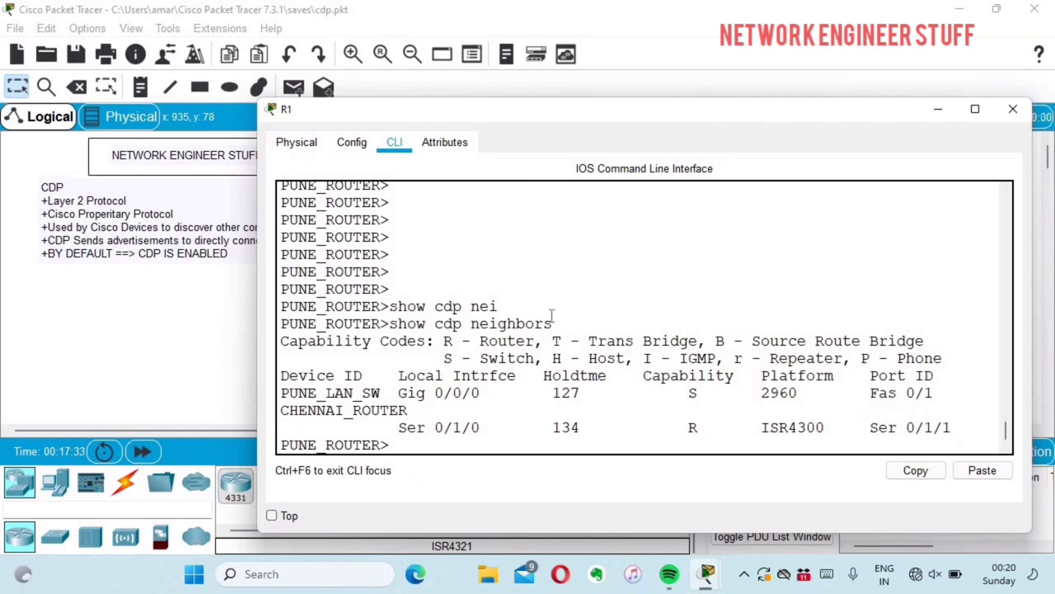
Highlight the Holdtme column and rerun show cdp neighbors to compare the hold times.
{"action": "double_click", "coordinate": [575, 375]}
{"action": "left_click", "coordinate": [546, 292]}
{"action": "key", "text": "Return"}
{"action": "key", "text": "Return"}
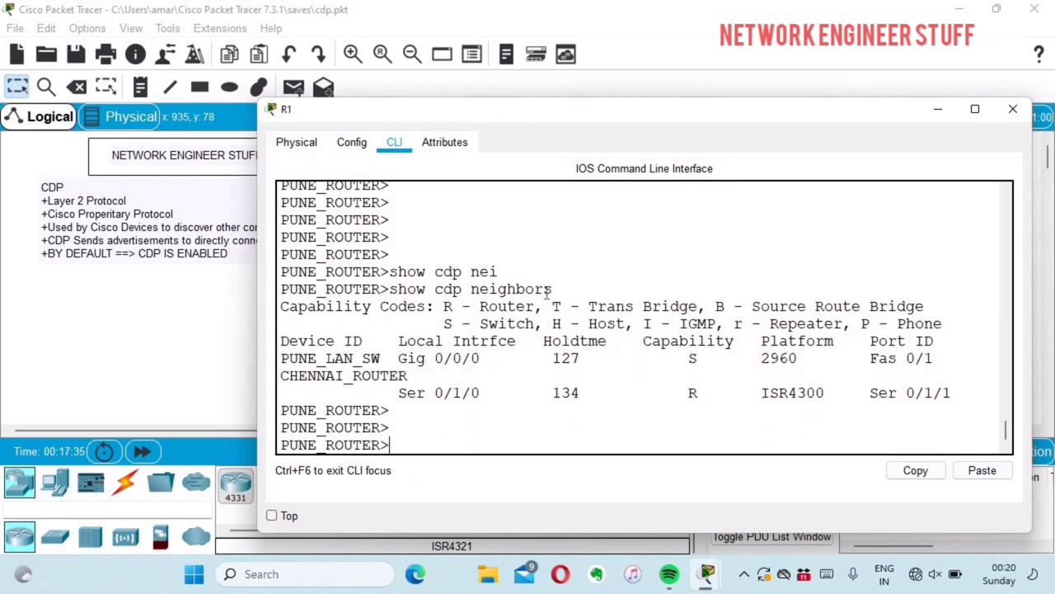
{"action": "key", "text": "Up"}
{"action": "key", "text": "Return"}
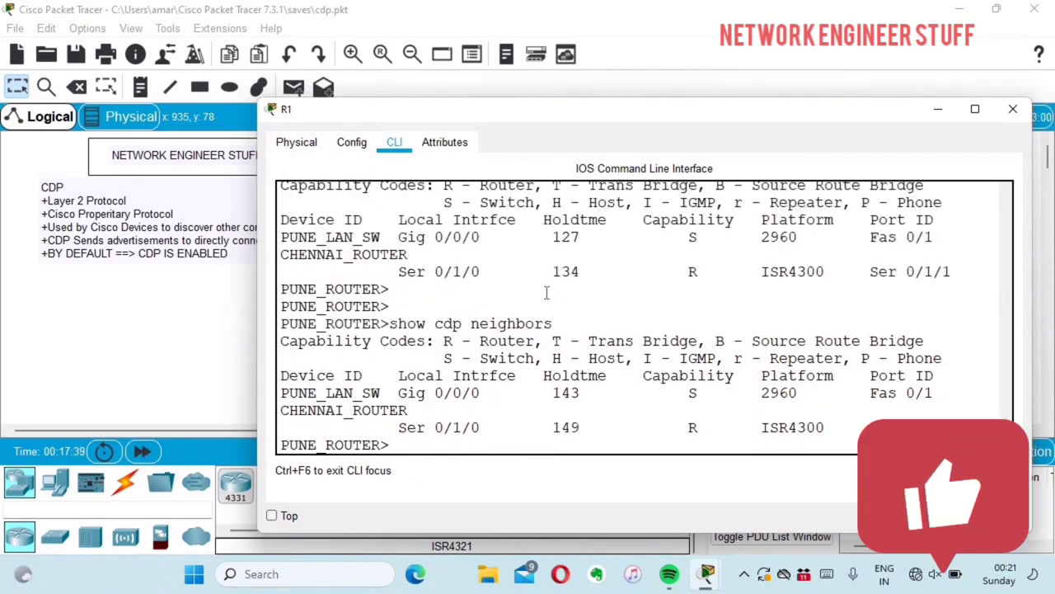
Run show cdp neighbors detail on PUNE_ROUTER to display full information about each neighbor.
{"action": "key", "text": "Return"}
{"action": "key", "text": "Return"}
{"action": "key", "text": "Return"}
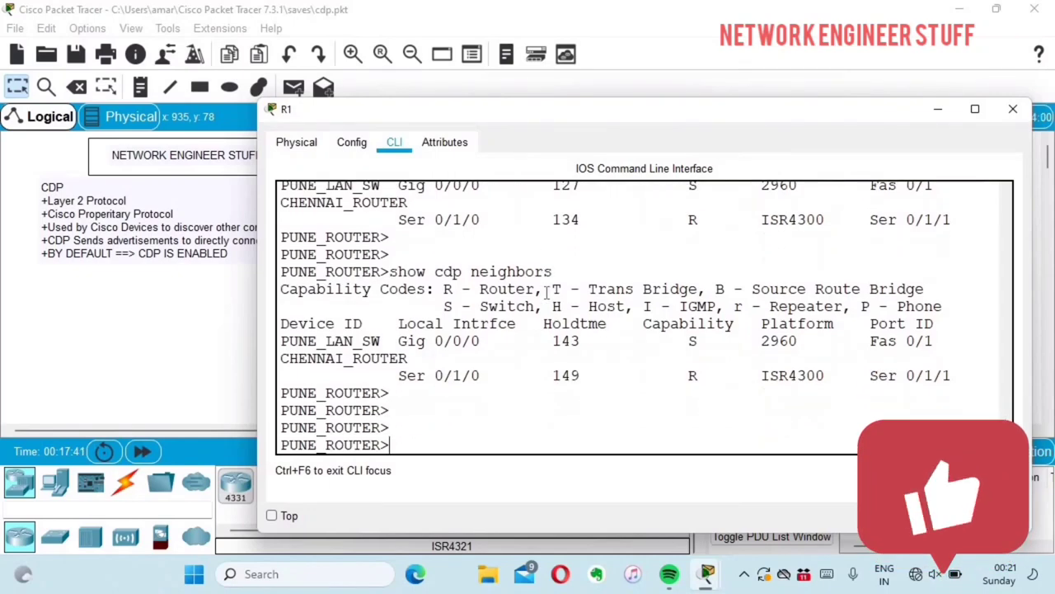
{"action": "type", "text": "soow"}
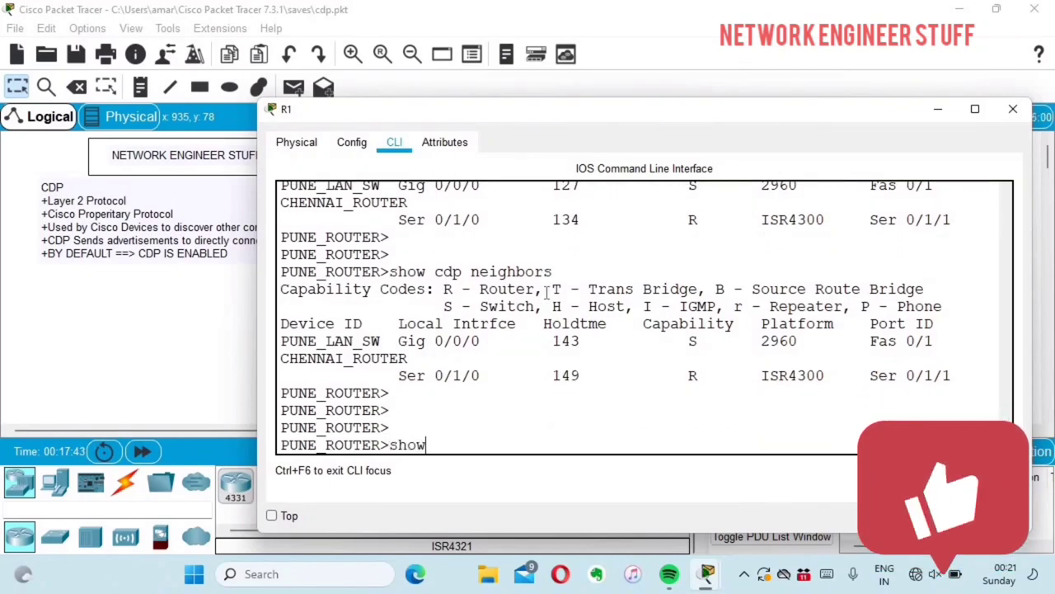
{"action": "type", "text": " cdp nei"}
{"action": "key", "text": "Tab"}
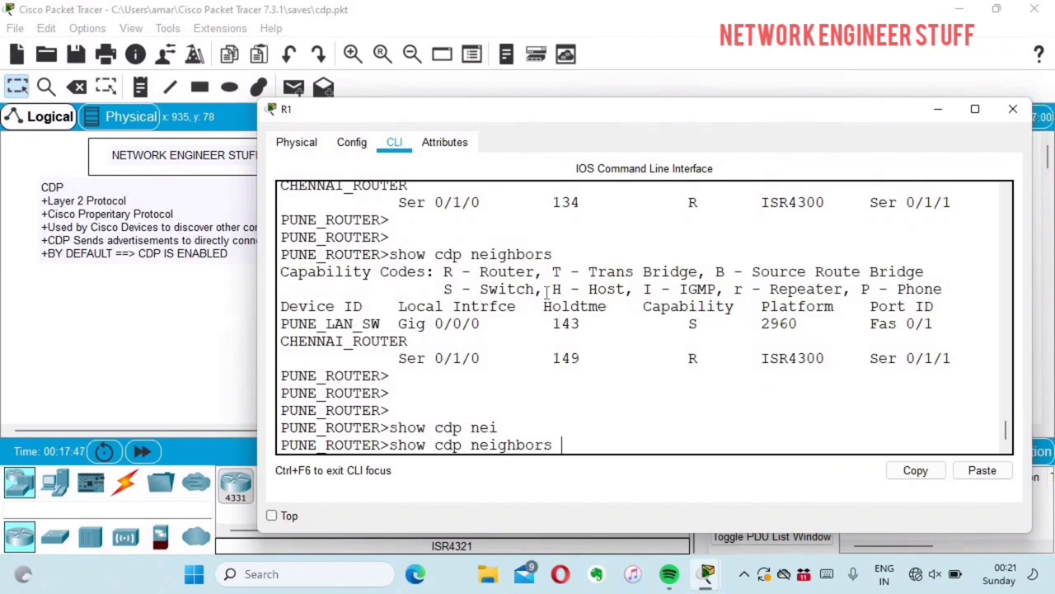
{"action": "type", "text": "de"}
{"action": "key", "text": "Tab"}
{"action": "key", "text": "Return"}
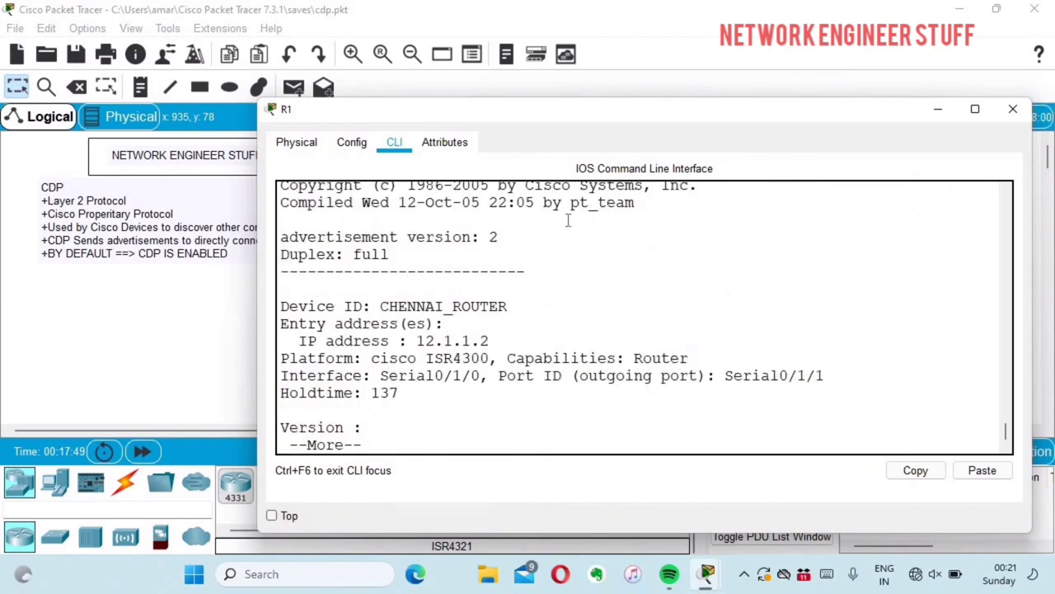
Maximize the R1 window and examine the PUNE_LAN_SW entry's platform, interface, hold time, version and duplex in the detailed neighbor output.
{"action": "double_click", "coordinate": [567, 112]}
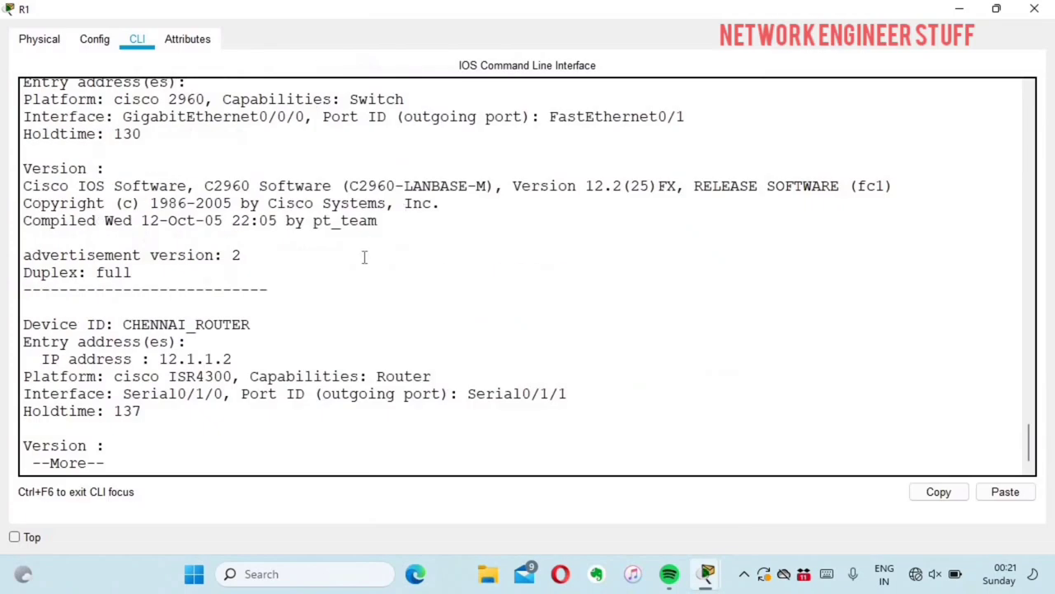
{"action": "key", "text": "space"}
{"action": "scroll", "coordinate": [363, 258], "scroll_direction": "up", "scroll_amount": 8}
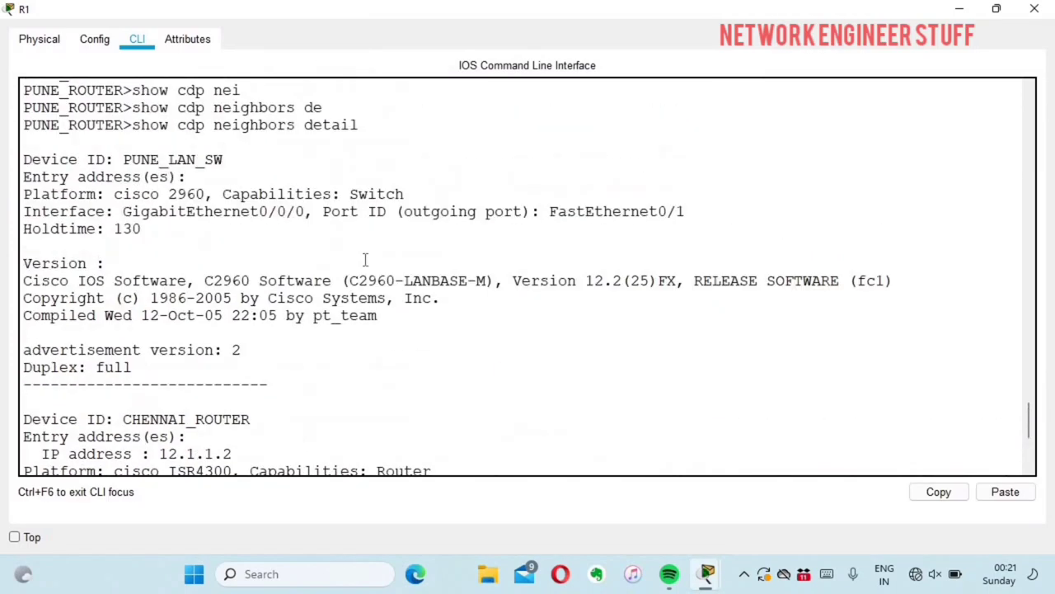
{"action": "left_click_drag", "start_coordinate": [142, 273], "coordinate": [368, 275]}
{"action": "left_click_drag", "start_coordinate": [43, 307], "coordinate": [255, 304]}
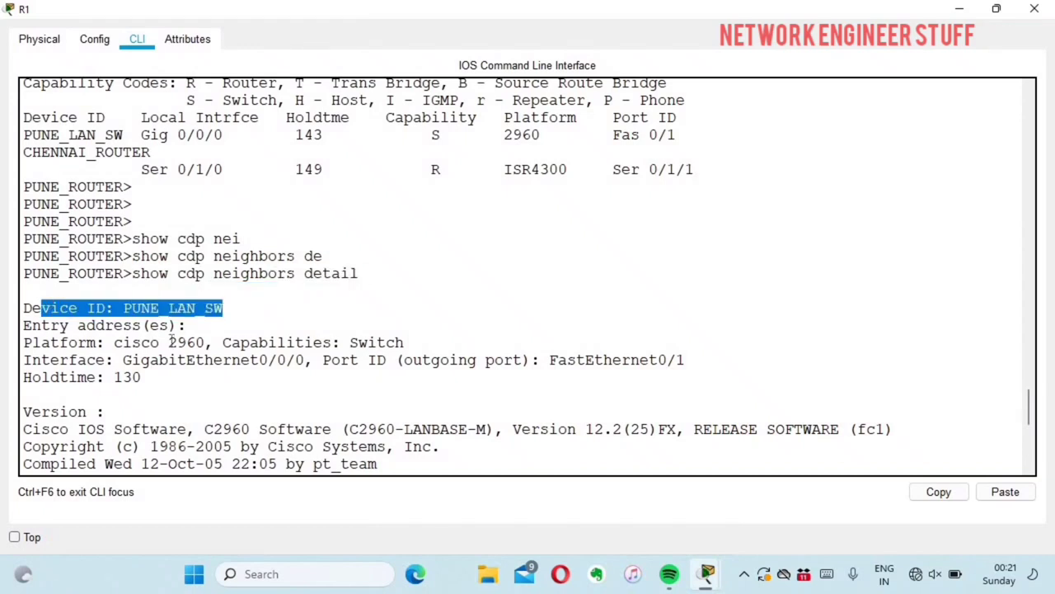
{"action": "left_click_drag", "start_coordinate": [114, 342], "coordinate": [641, 385]}
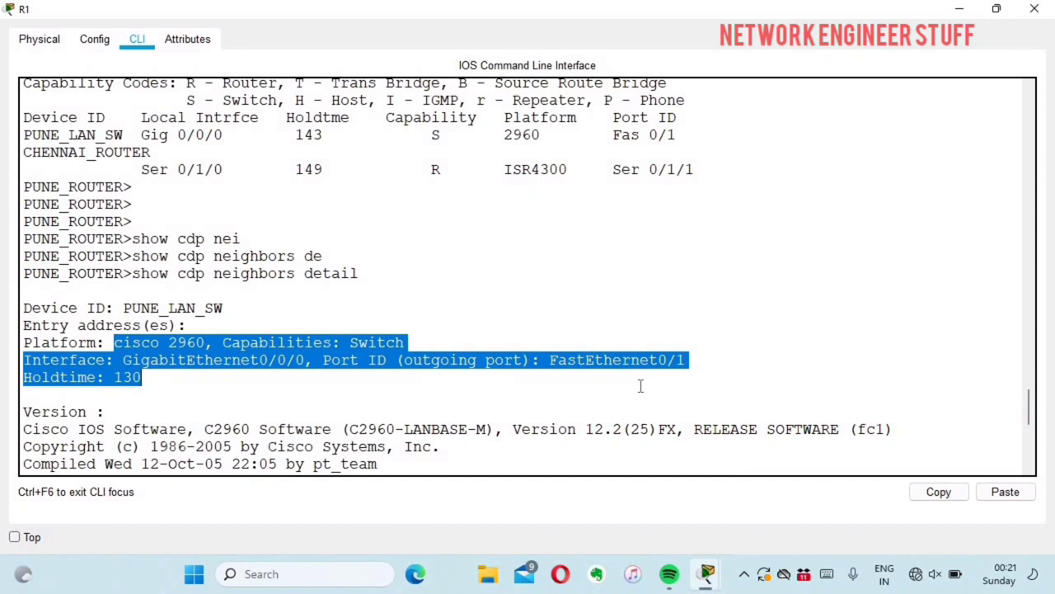
{"action": "scroll", "coordinate": [640, 386], "scroll_direction": "down", "scroll_amount": 2}
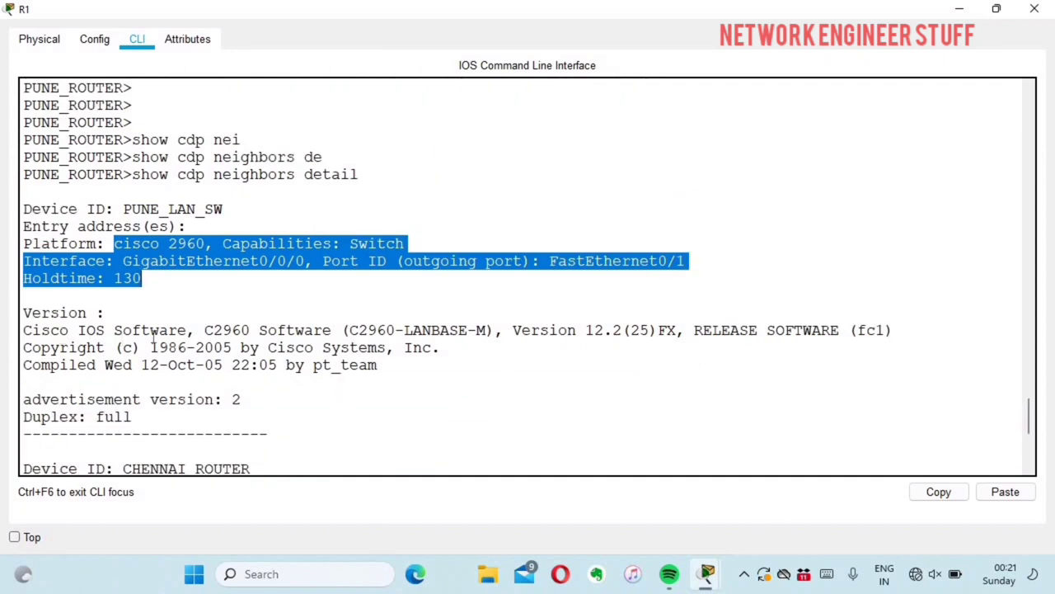
{"action": "left_click_drag", "start_coordinate": [154, 338], "coordinate": [466, 366]}
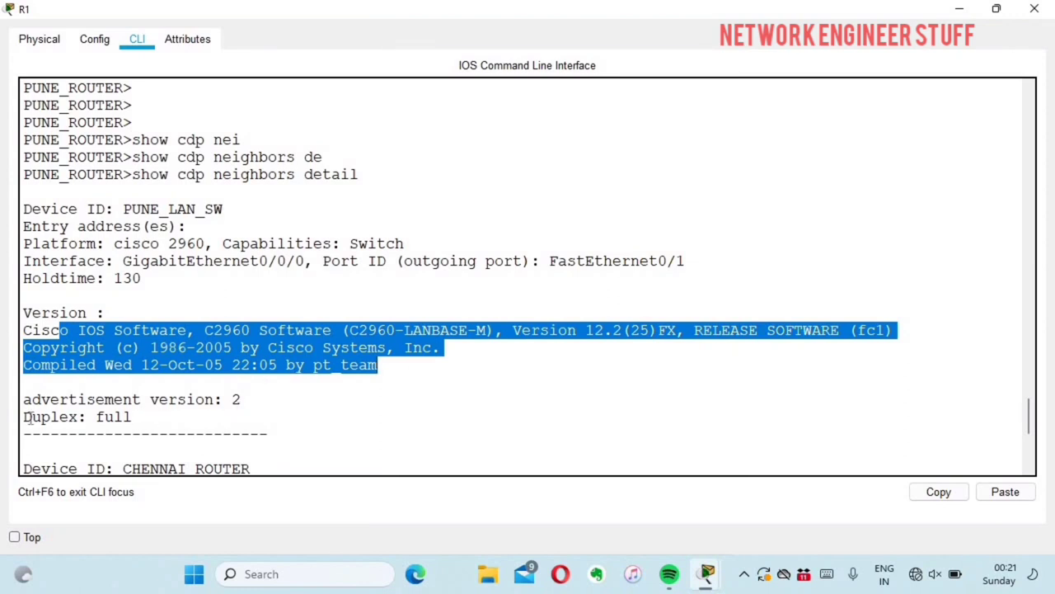
{"action": "left_click_drag", "start_coordinate": [132, 417], "coordinate": [24, 417]}
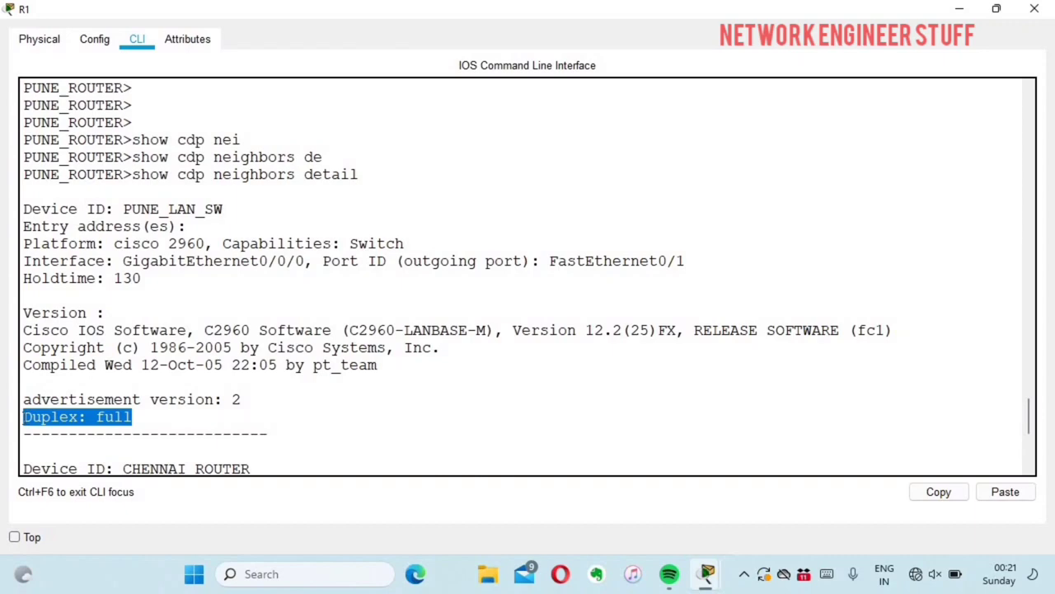
Run show cdp interface on PUNE_ROUTER to list the CDP settings of each interface.
{"action": "scroll", "coordinate": [23, 417], "scroll_direction": "down", "scroll_amount": 6}
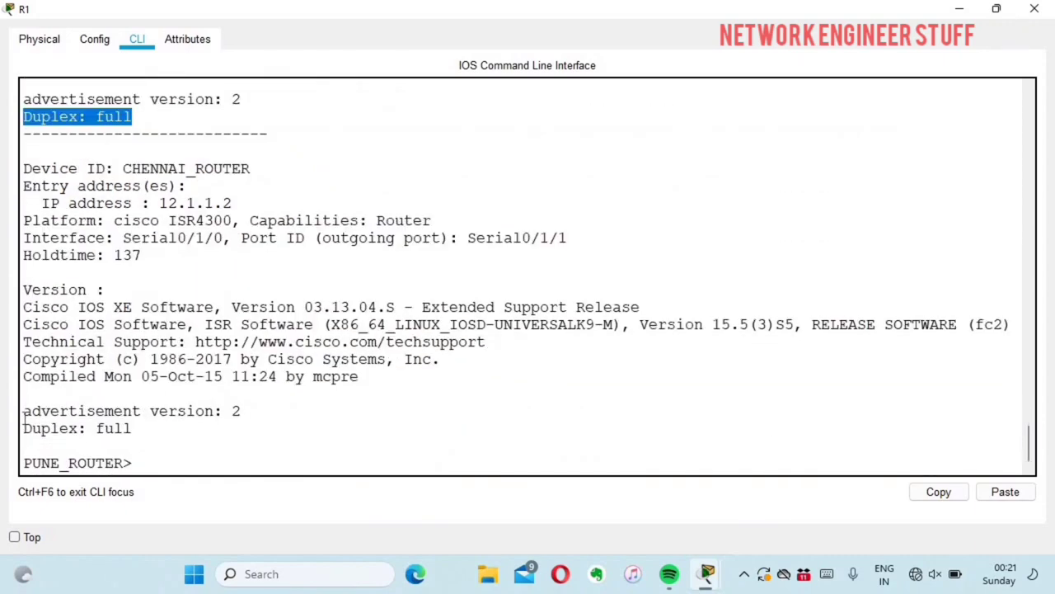
{"action": "left_click", "coordinate": [160, 410]}
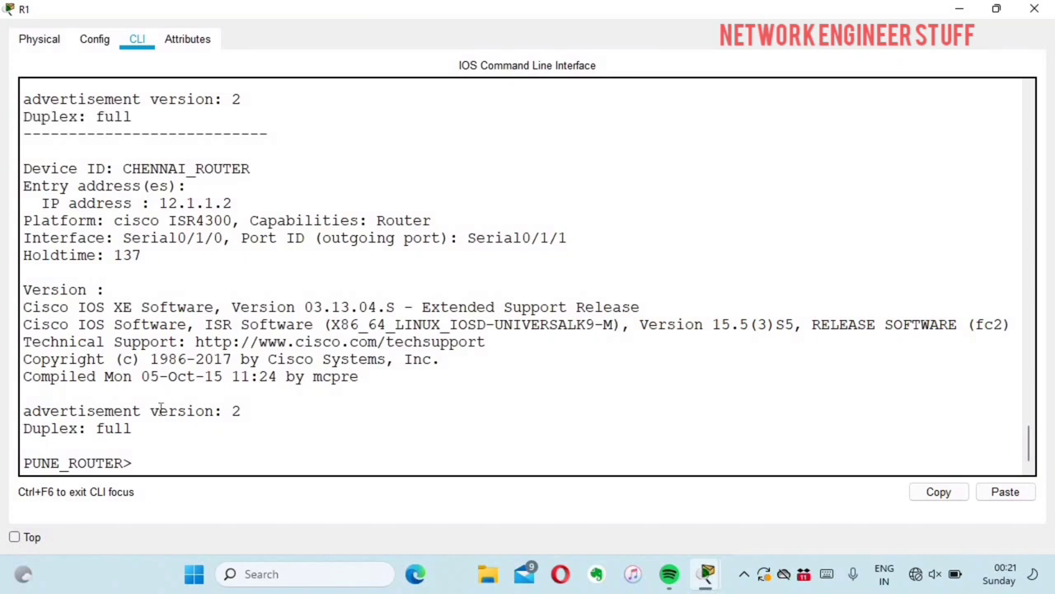
{"action": "type", "text": "show cdp in"}
{"action": "key", "text": "Tab"}
{"action": "key", "text": "Return"}
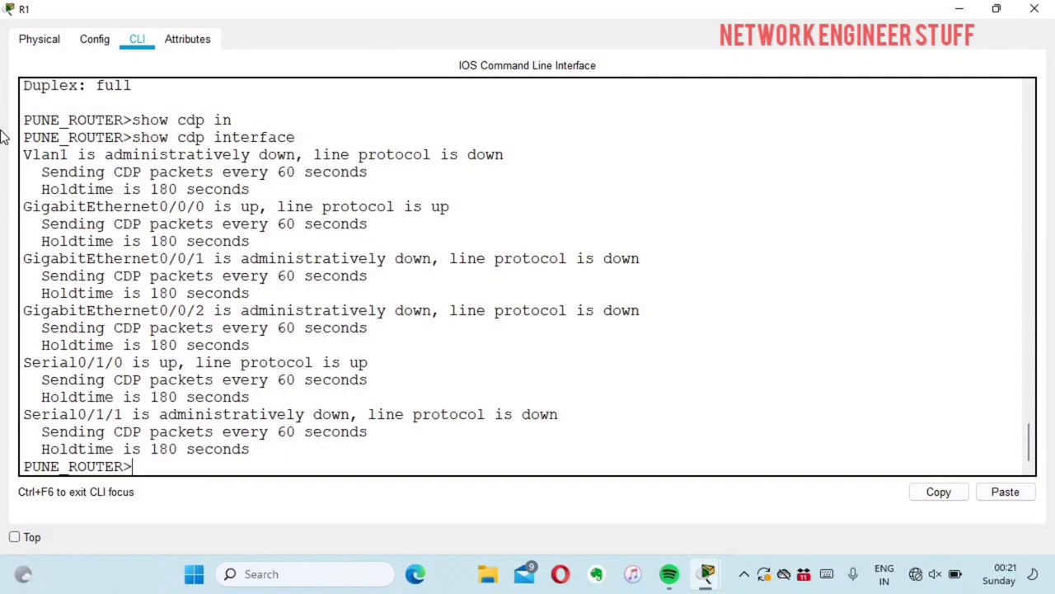
Examine the CDP packet interval and hold time of the GigabitEthernet, Serial and Vlan1 interfaces.
{"action": "left_click_drag", "start_coordinate": [23, 206], "coordinate": [204, 310]}
{"action": "left_click_drag", "start_coordinate": [393, 351], "coordinate": [419, 366]}
{"action": "left_click_drag", "start_coordinate": [424, 422], "coordinate": [424, 452]}
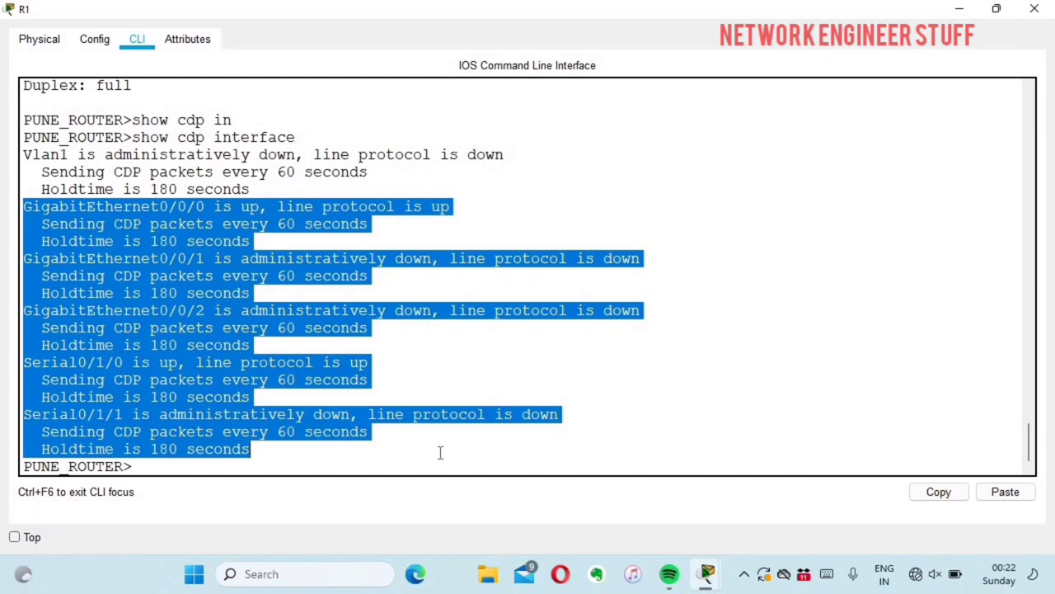
{"action": "left_click_drag", "start_coordinate": [254, 194], "coordinate": [18, 160]}
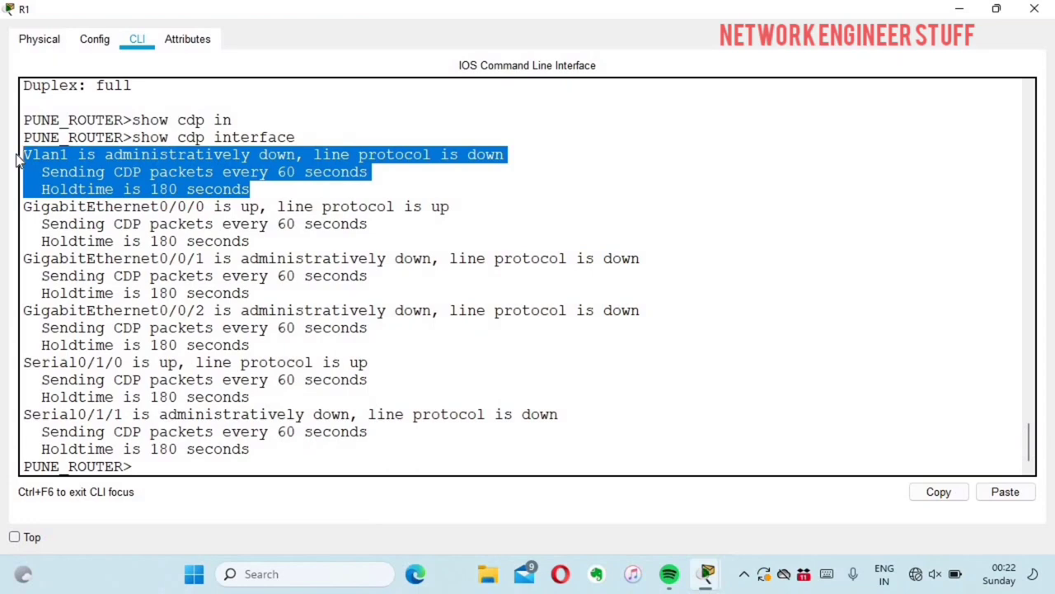
{"action": "double_click", "coordinate": [531, 37]}
{"action": "left_click", "coordinate": [439, 258]}
{"action": "scroll", "coordinate": [439, 258], "scroll_direction": "down", "scroll_amount": 2}
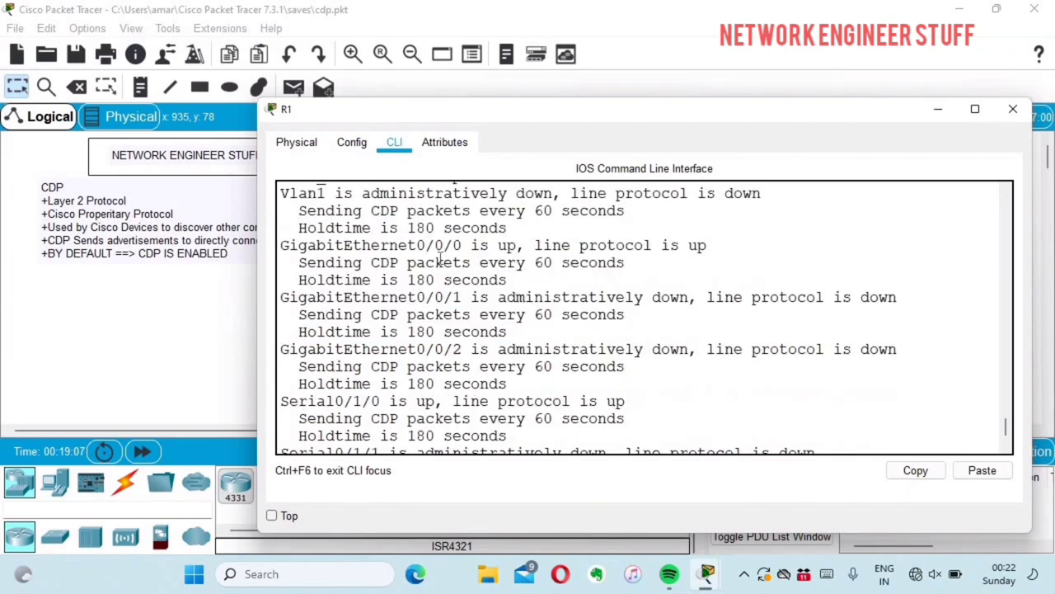
{"action": "scroll", "coordinate": [440, 258], "scroll_direction": "down", "scroll_amount": 2}
{"action": "key", "text": "Return"}
{"action": "key", "text": "Return"}
{"action": "key", "text": "Return"}
{"action": "key", "text": "Return"}
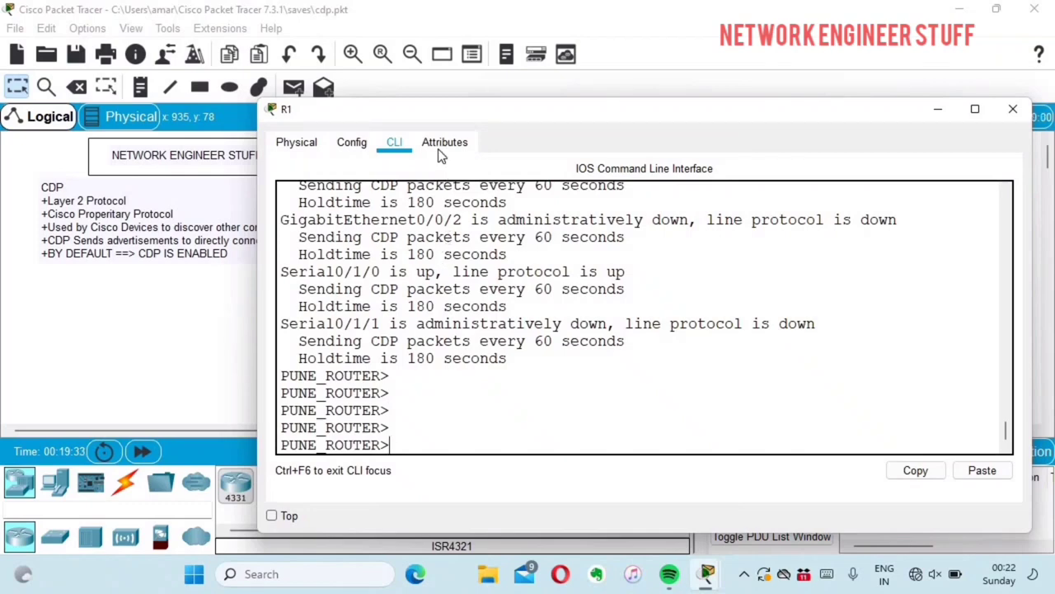
{"action": "double_click", "coordinate": [500, 108]}
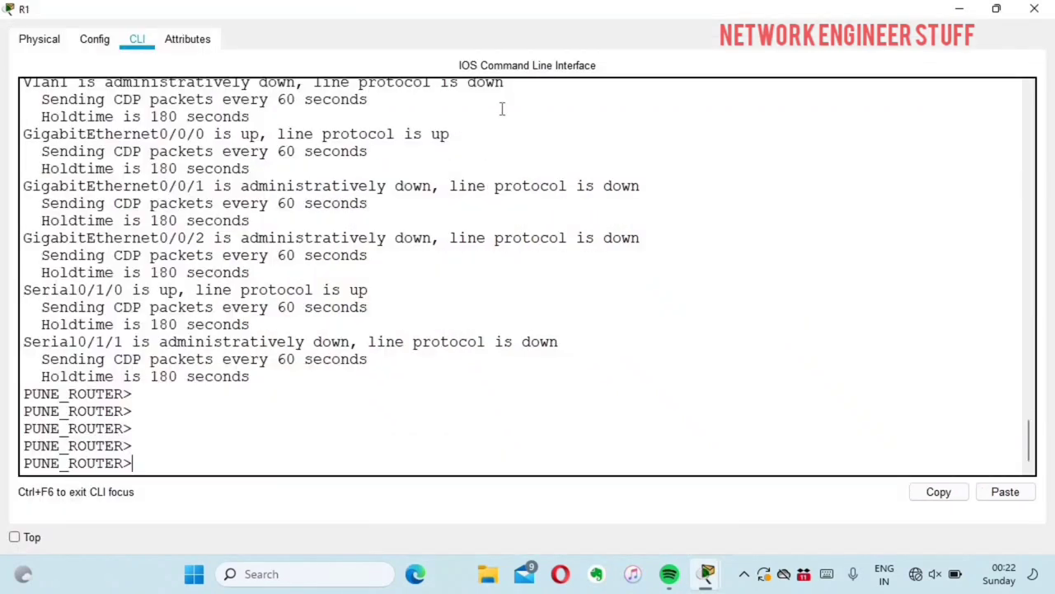
{"action": "key", "text": "Return"}
{"action": "key", "text": "Return"}
{"action": "key", "text": "Return"}
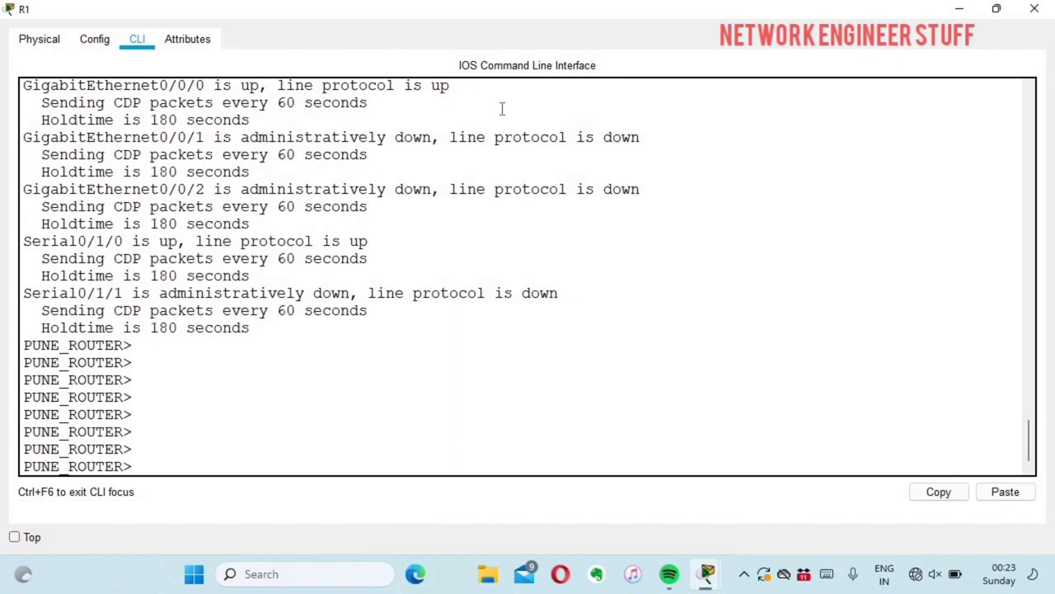
Enter privileged and global configuration mode on PUNE_ROUTER and disable CDP globally with no cdp run.
{"action": "type", "text": "en"}
{"action": "key", "text": "Return"}
{"action": "key", "text": "Return"}
{"action": "key", "text": "Return"}
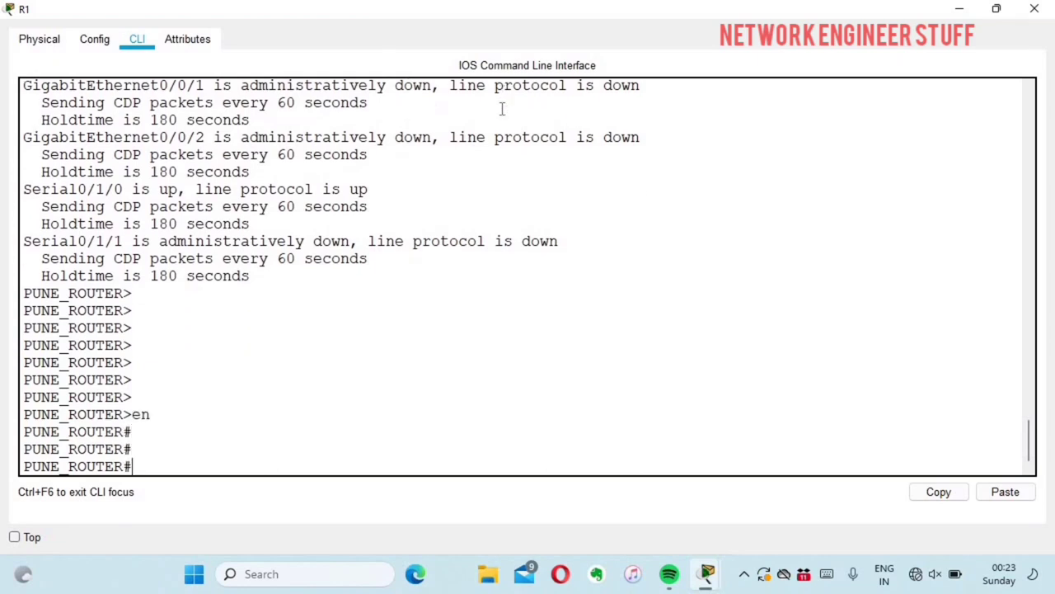
{"action": "type", "text": "config t"}
{"action": "key", "text": "Return"}
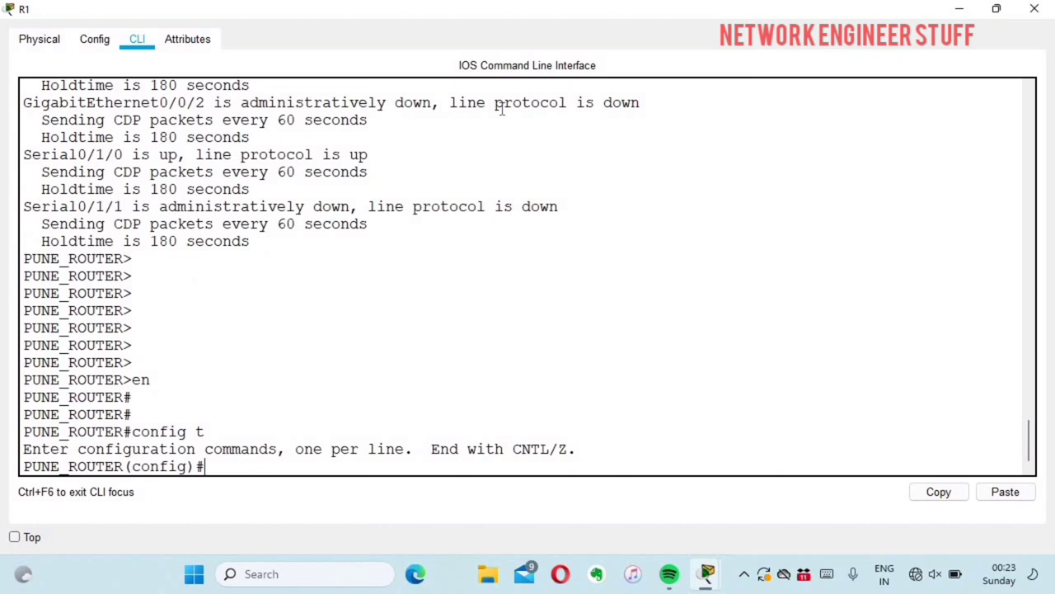
{"action": "type", "text": "no cdp run"}
{"action": "key", "text": "Return"}
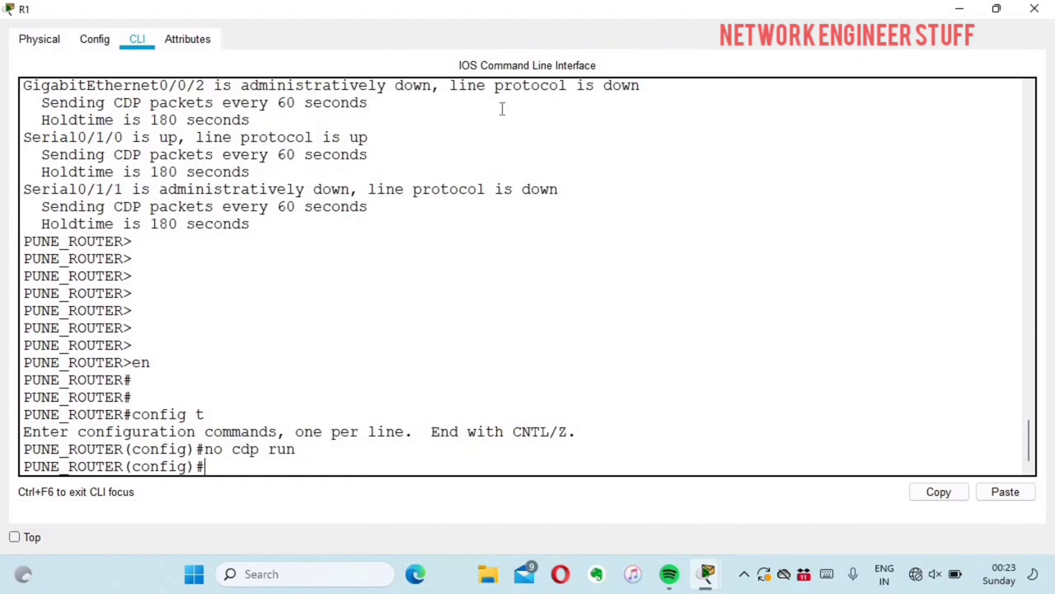
Leave configuration mode and save the router's configuration with wr.
{"action": "key", "text": "ctrl+z"}
{"action": "key", "text": "Return"}
{"action": "key", "text": "Return"}
{"action": "type", "text": "wr"}
{"action": "key", "text": "Return"}
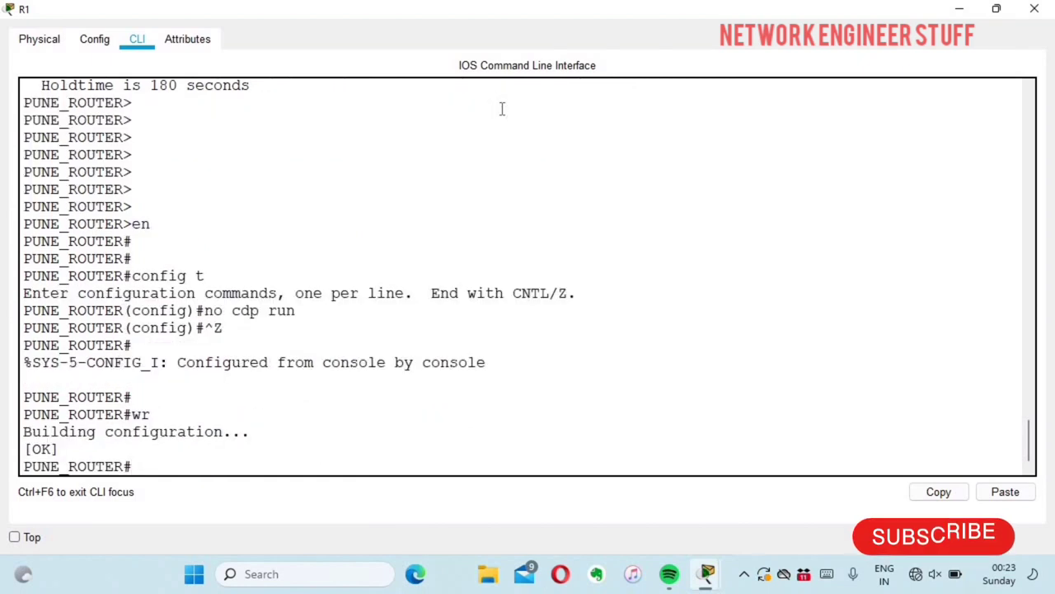
{"action": "key", "text": "Return"}
{"action": "key", "text": "Return"}
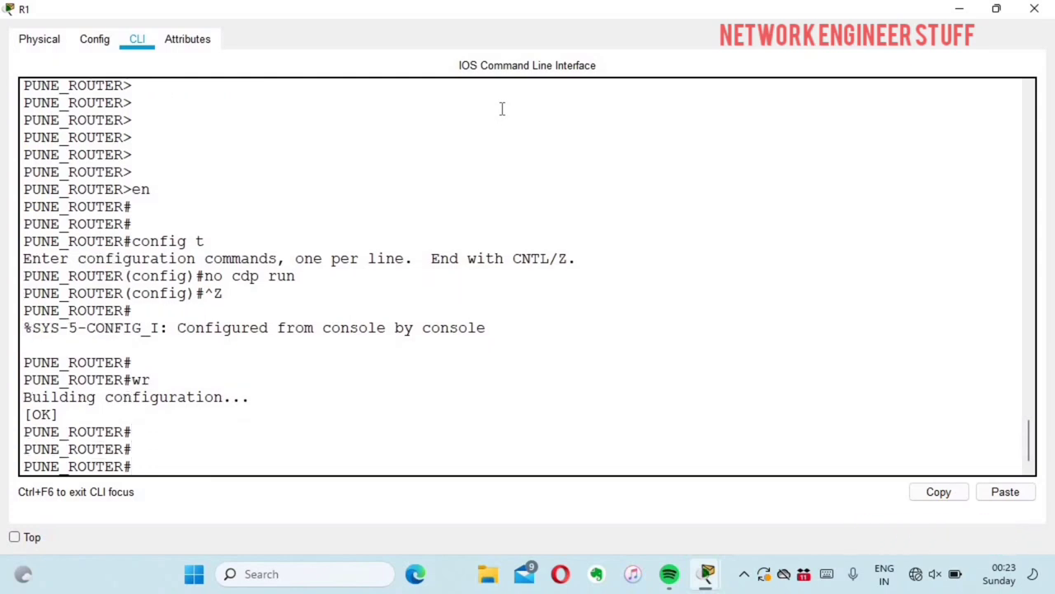
Run show cdp and highlight its output to check the CDP status after the global disable.
{"action": "type", "text": "s"}
{"action": "type", "text": "o"}
{"action": "key", "text": "BackSpace"}
{"action": "type", "text": "how cdp"}
{"action": "key", "text": "Return"}
{"action": "key", "text": "Return"}
{"action": "key", "text": "Return"}
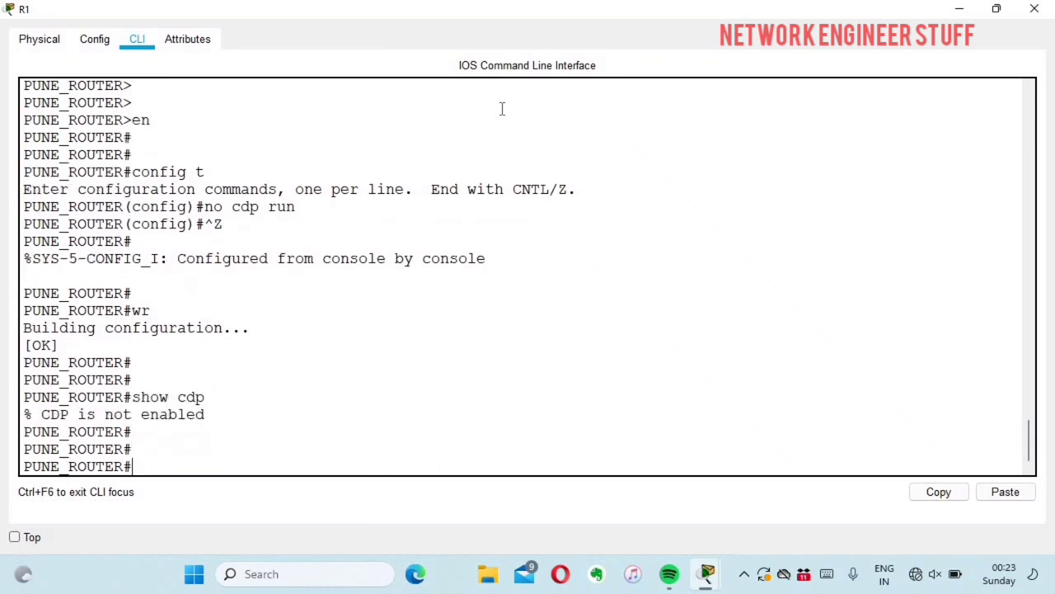
{"action": "left_click_drag", "start_coordinate": [219, 432], "coordinate": [31, 396]}
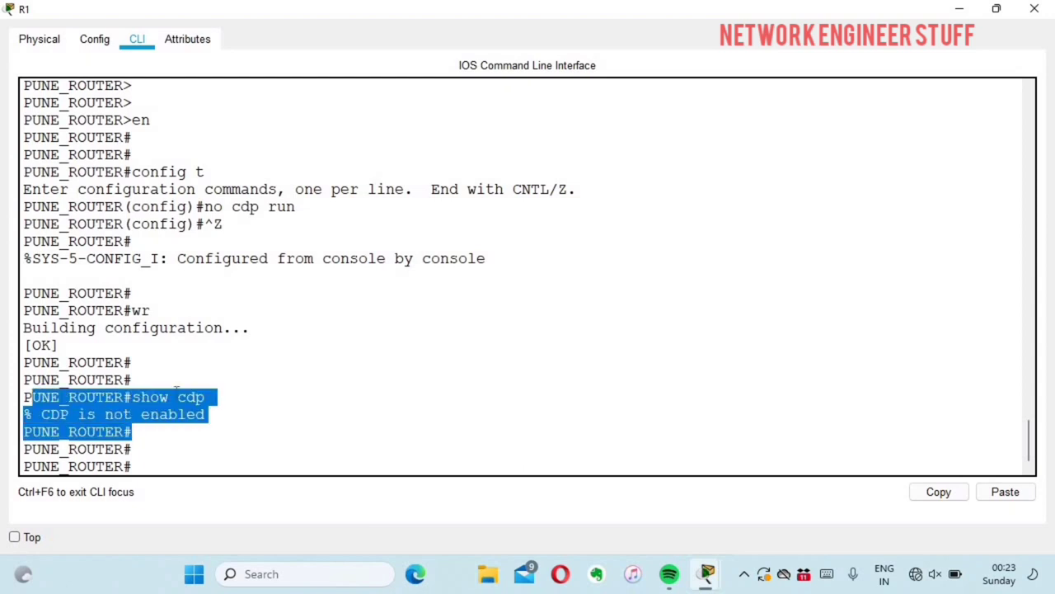
{"action": "left_click", "coordinate": [176, 393]}
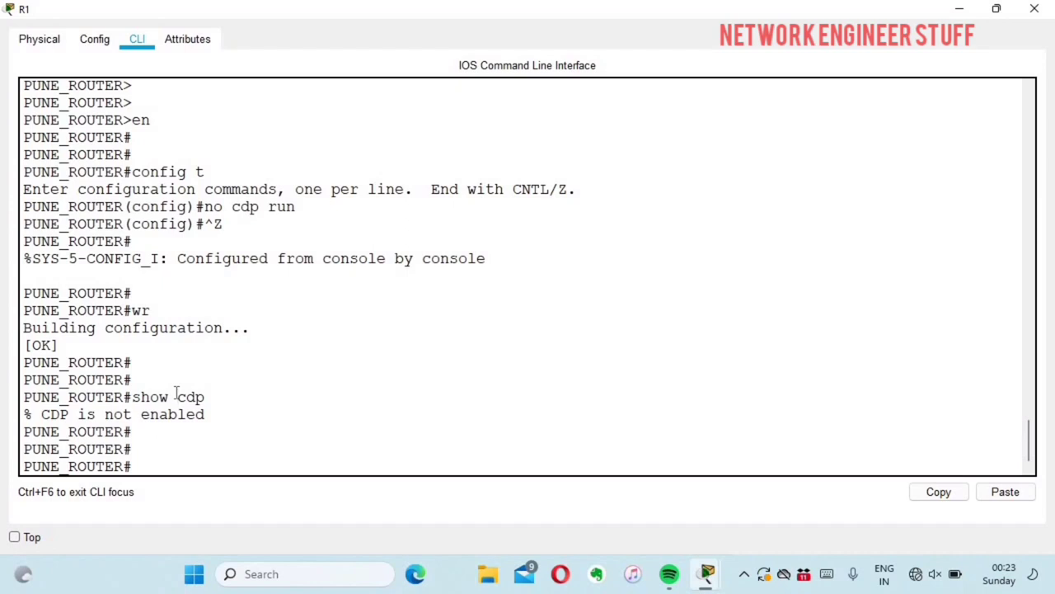
Enable CDP globally again with cdp run in configuration mode, and return to privileged EXEC mode.
{"action": "type", "text": "config"}
{"action": "key", "text": "Return"}
{"action": "key", "text": "Return"}
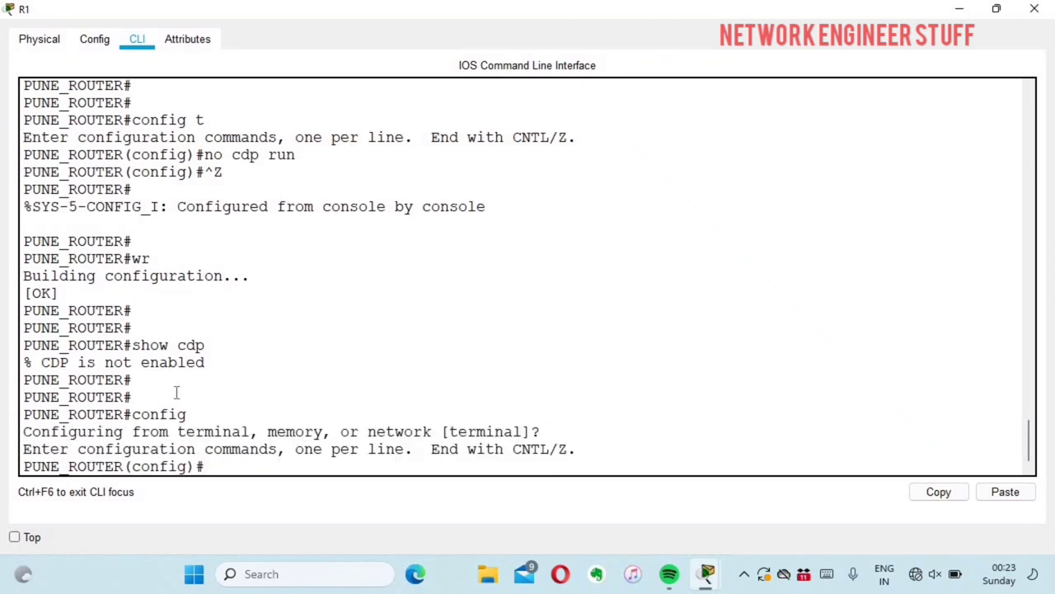
{"action": "type", "text": "cdp run"}
{"action": "key", "text": "Return"}
{"action": "key", "text": "ctrl+z"}
{"action": "key", "text": "Return"}
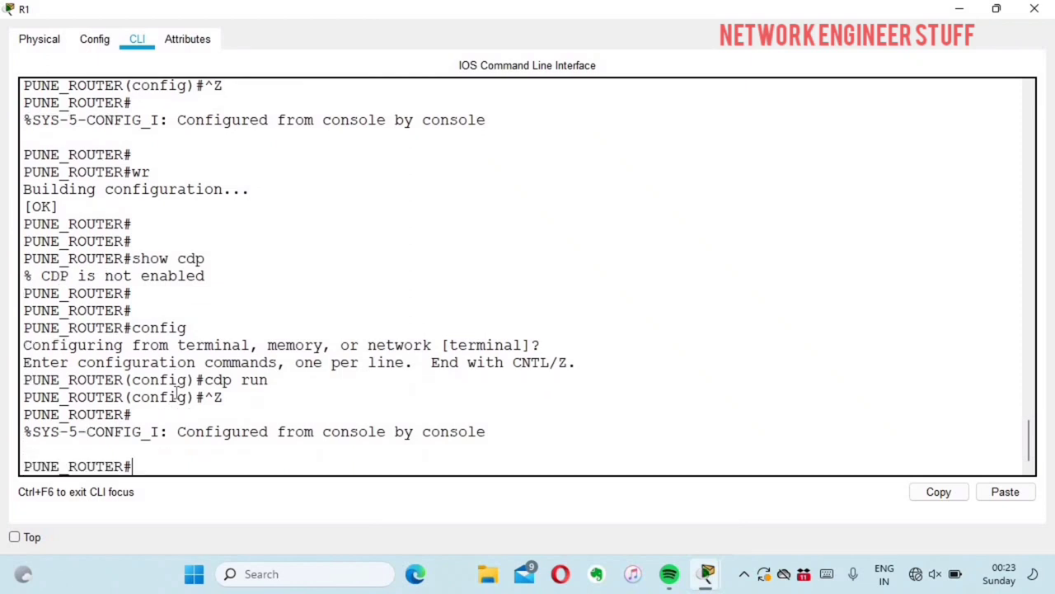
{"action": "key", "text": "Return"}
Rerun show cdp and highlight the global CDP information to verify that CDP is running again.
{"action": "type", "text": "s"}
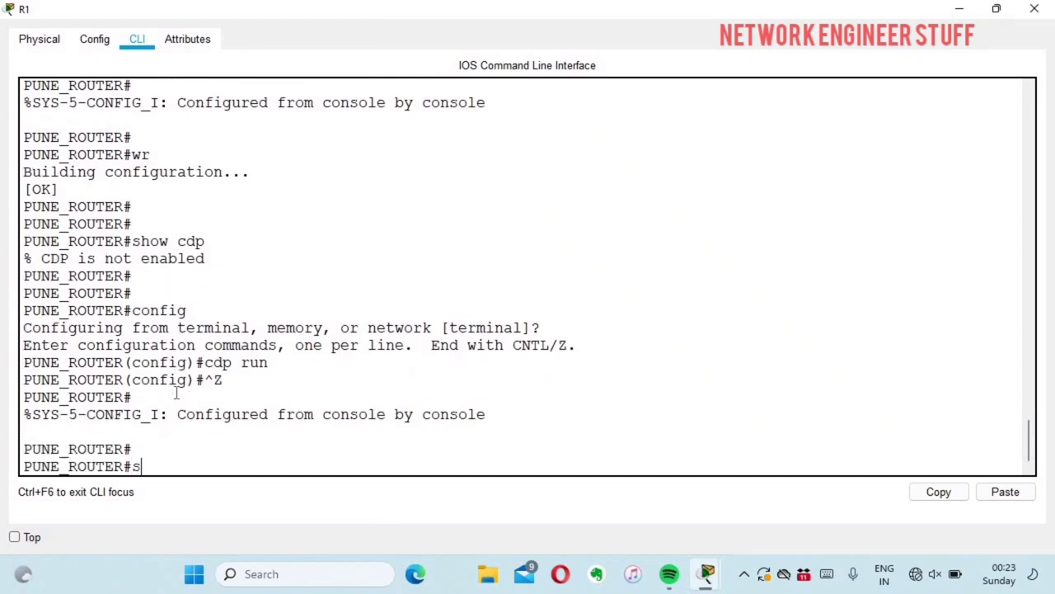
{"action": "type", "text": "how cdp"}
{"action": "key", "text": "Return"}
{"action": "key", "text": "Return"}
{"action": "key", "text": "Return"}
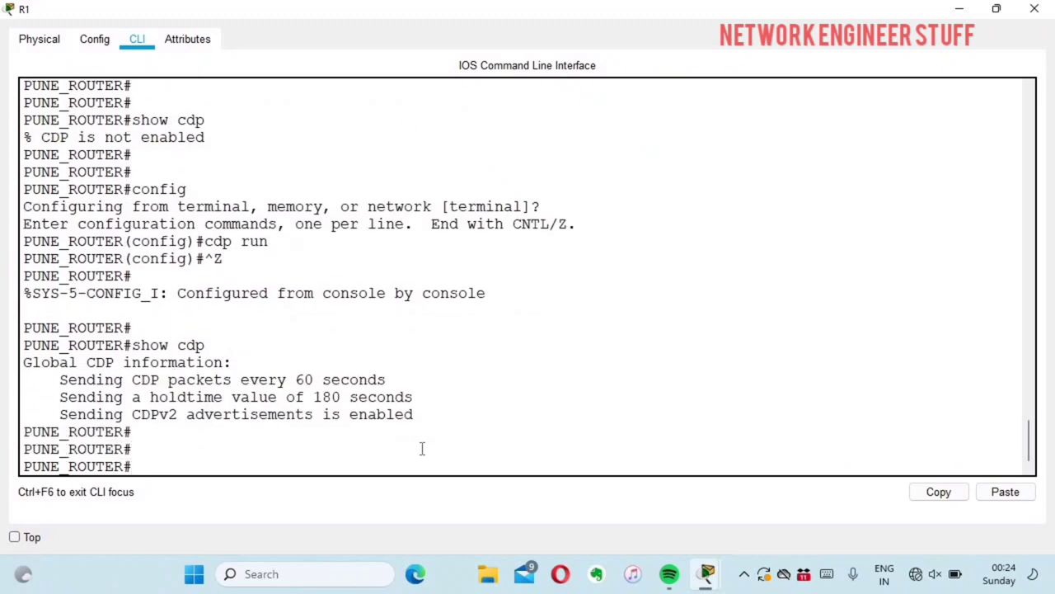
{"action": "left_click_drag", "start_coordinate": [437, 417], "coordinate": [51, 345]}
{"action": "left_click", "coordinate": [145, 356]}
Run show cdp neighbors to list the devices directly connected to PUNE_ROUTER.
{"action": "type", "text": "show cdp nei"}
{"action": "key", "text": "Tab"}
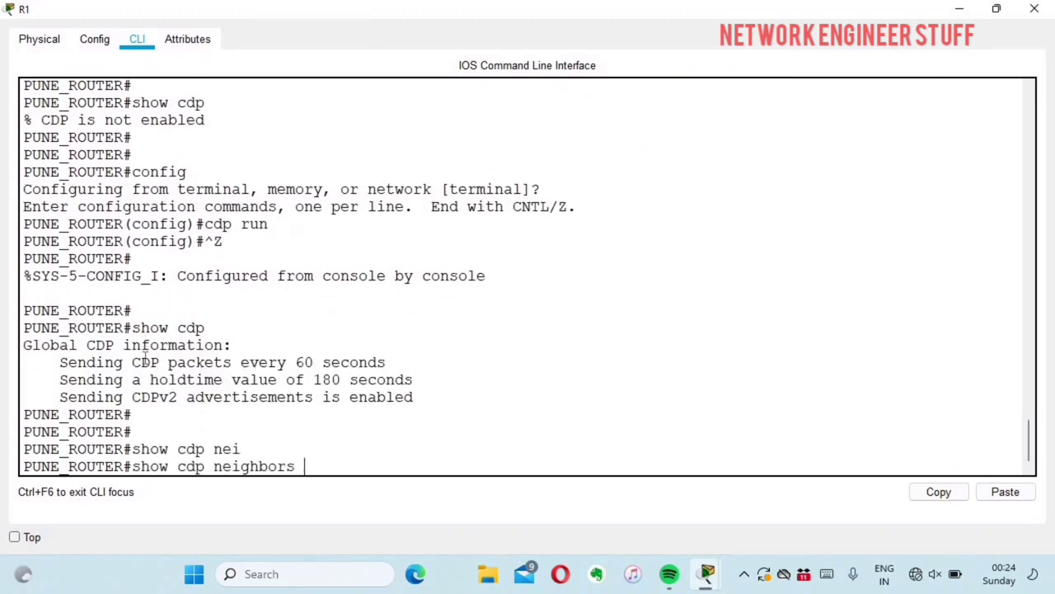
{"action": "key", "text": "Return"}
{"action": "key", "text": "Return"}
{"action": "key", "text": "Return"}
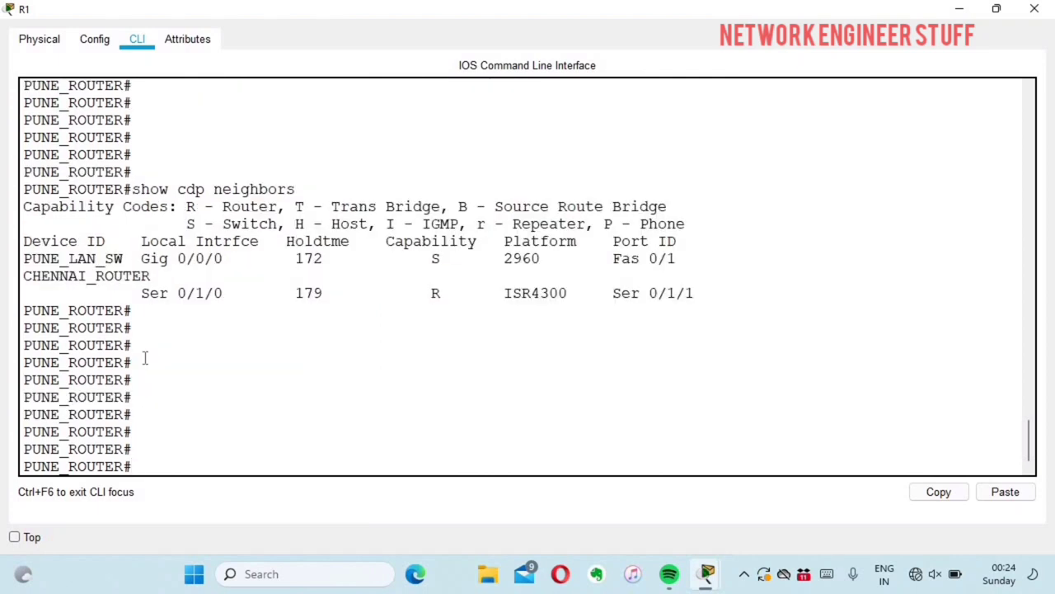
Examine the PUNE_LAN_SW and CHENNAI_ROUTER entries and their local interfaces in the neighbor table.
{"action": "left_click", "coordinate": [734, 290]}
{"action": "left_click_drag", "start_coordinate": [263, 231], "coordinate": [4, 188]}
{"action": "left_click", "coordinate": [116, 238]}
{"action": "left_click_drag", "start_coordinate": [232, 293], "coordinate": [113, 293]}
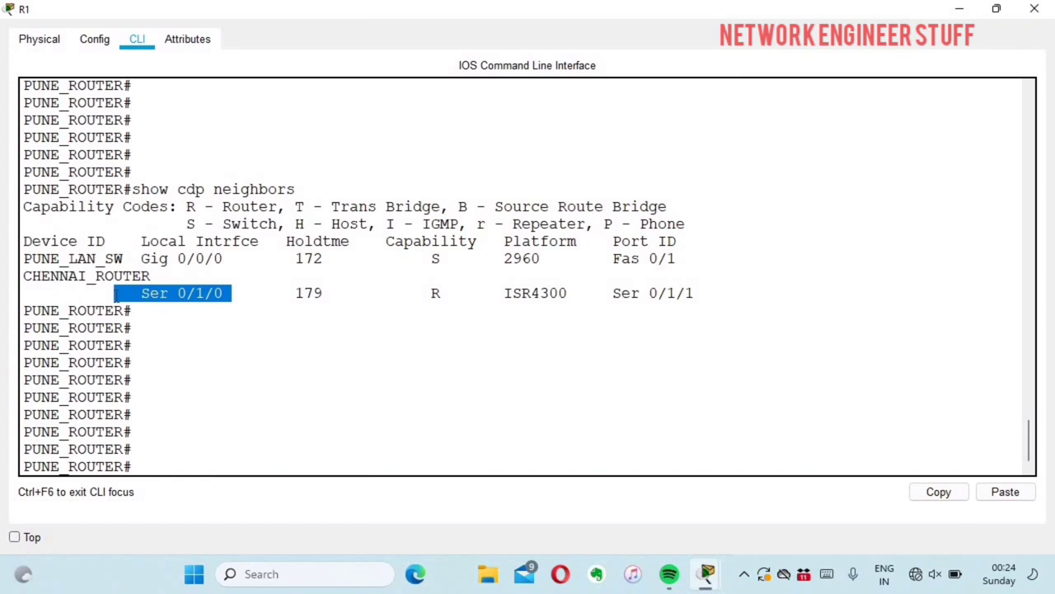
{"action": "left_click_drag", "start_coordinate": [223, 259], "coordinate": [39, 244]}
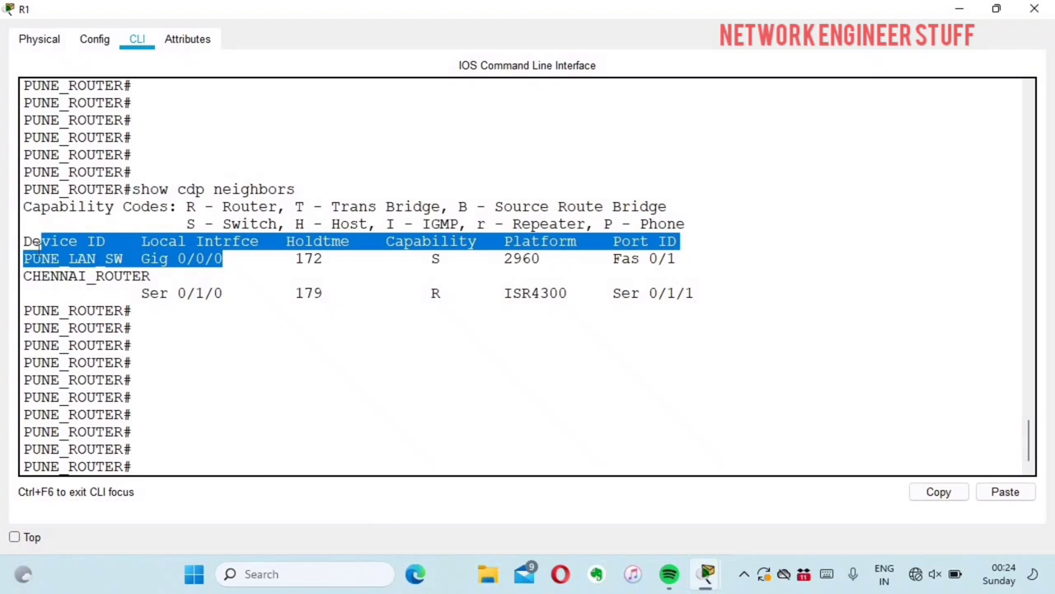
{"action": "left_click_drag", "start_coordinate": [705, 293], "coordinate": [2, 275]}
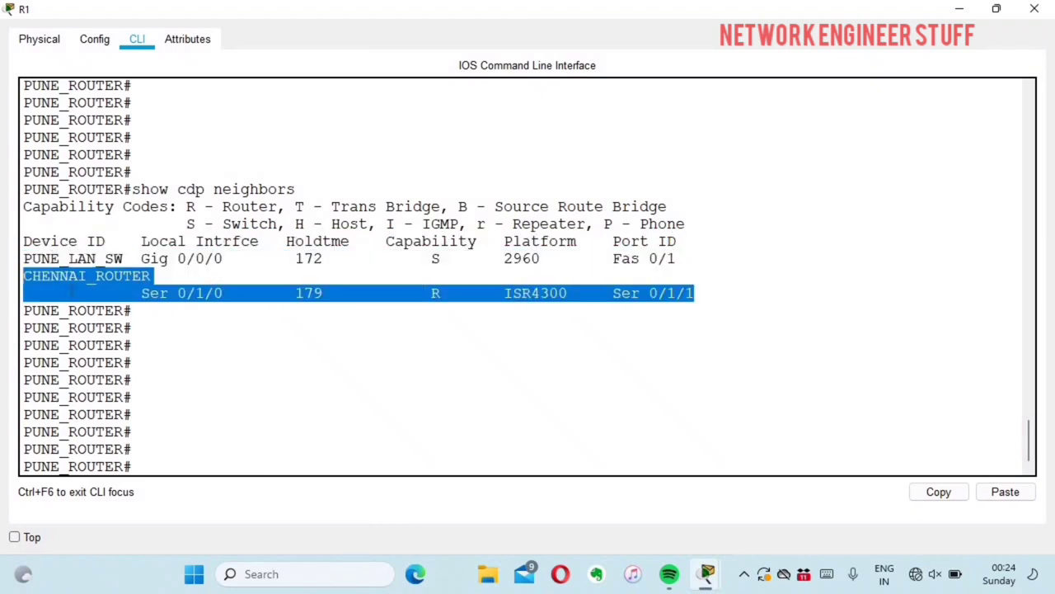
{"action": "left_click_drag", "start_coordinate": [230, 295], "coordinate": [113, 294]}
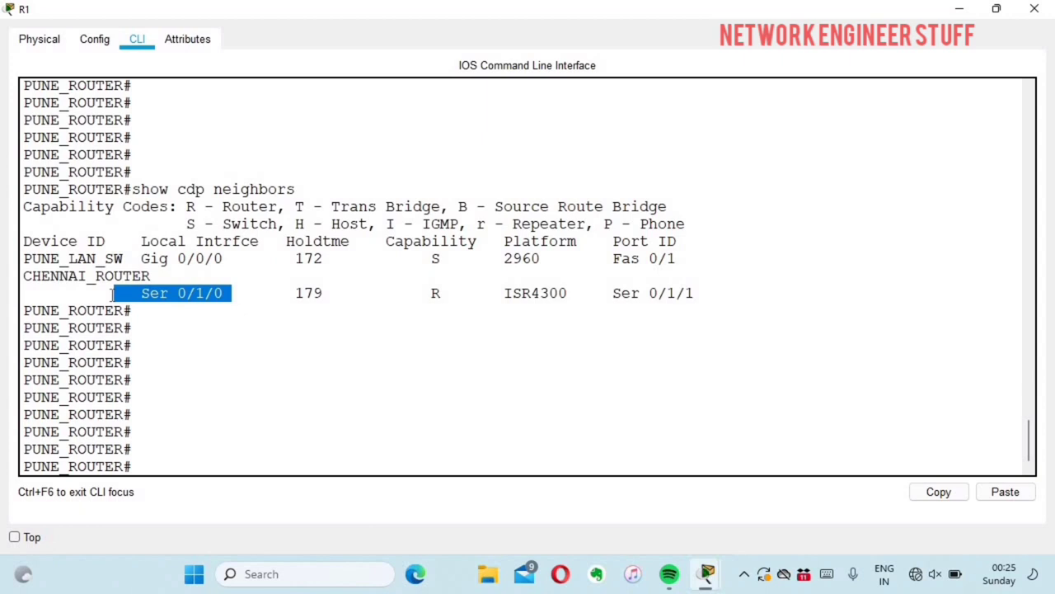
Enter global configuration mode on PUNE_ROUTER with config t and open the configuration of interface se0/1/0.
{"action": "left_click", "coordinate": [281, 355]}
{"action": "type", "text": "cofnig"}
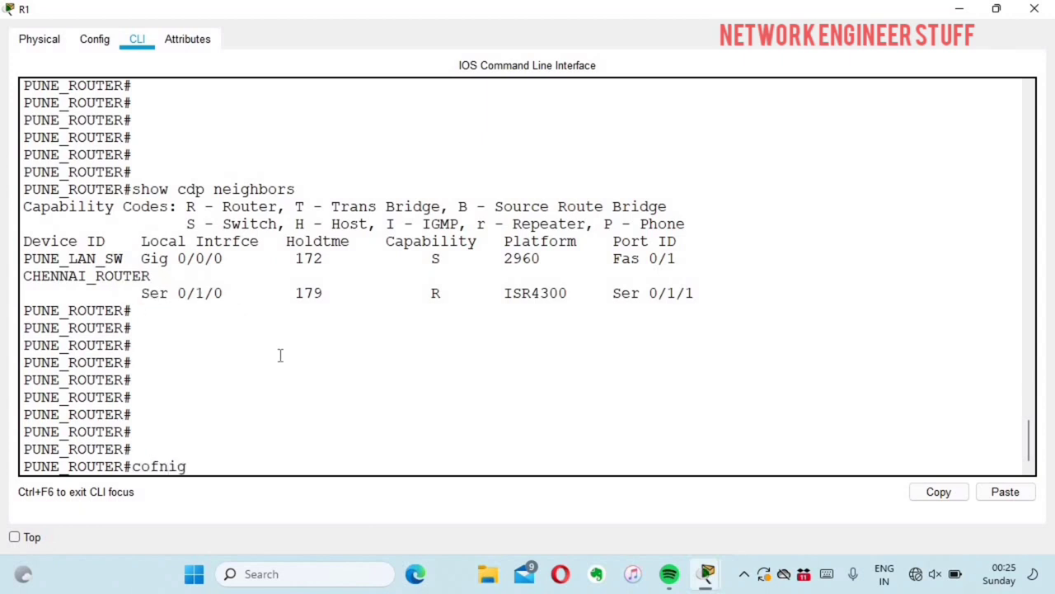
{"action": "key", "text": "BackSpace"}
{"action": "key", "text": "BackSpace"}
{"action": "key", "text": "BackSpace"}
{"action": "key", "text": "BackSpace"}
{"action": "type", "text": "nfig t"}
{"action": "key", "text": "Return"}
{"action": "key", "text": "Return"}
{"action": "key", "text": "Return"}
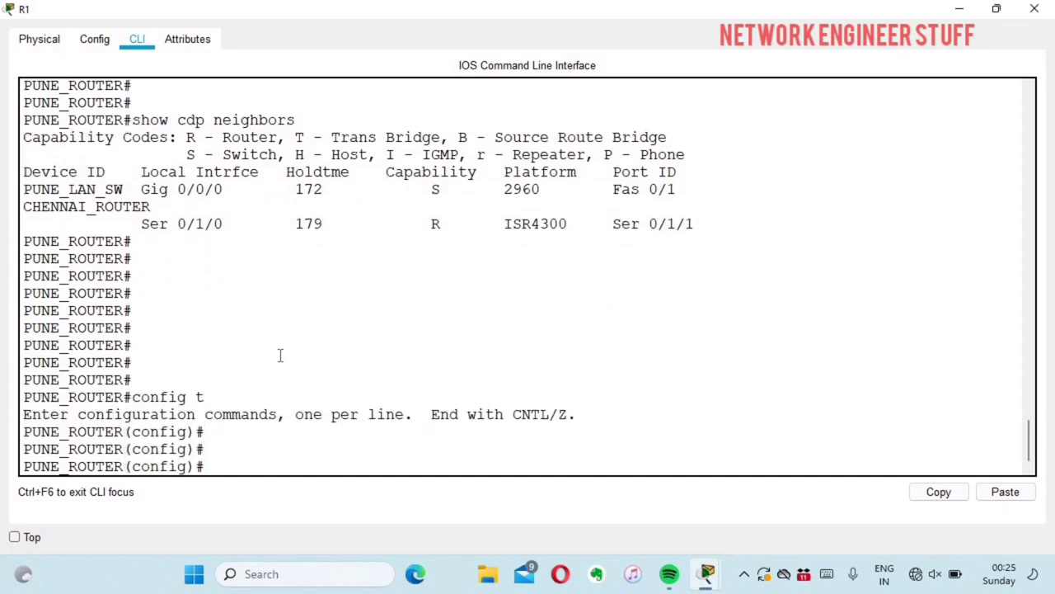
{"action": "type", "text": "int se0/1/0"}
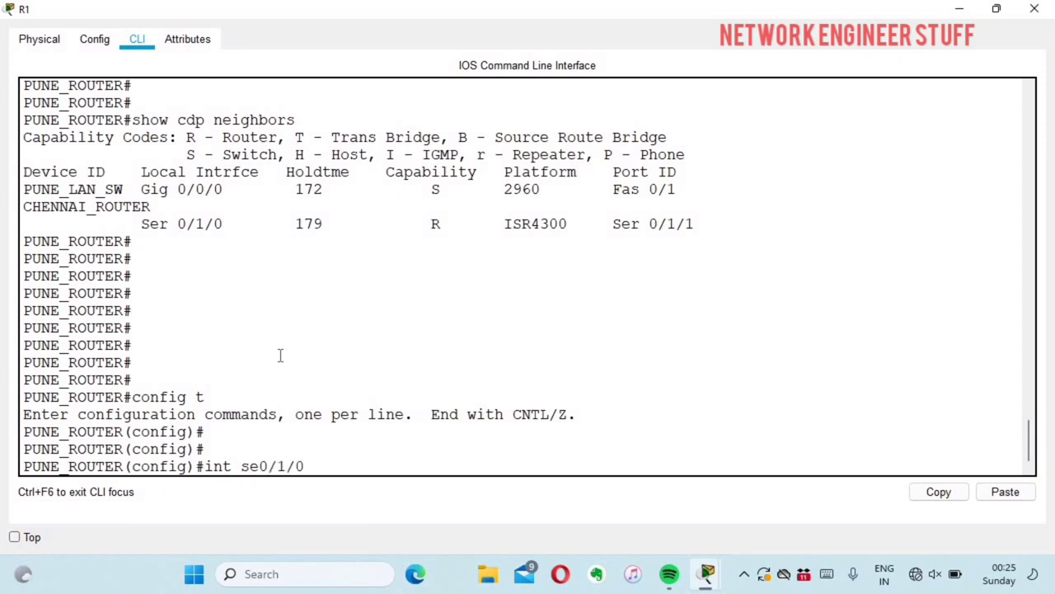
{"action": "key", "text": "Return"}
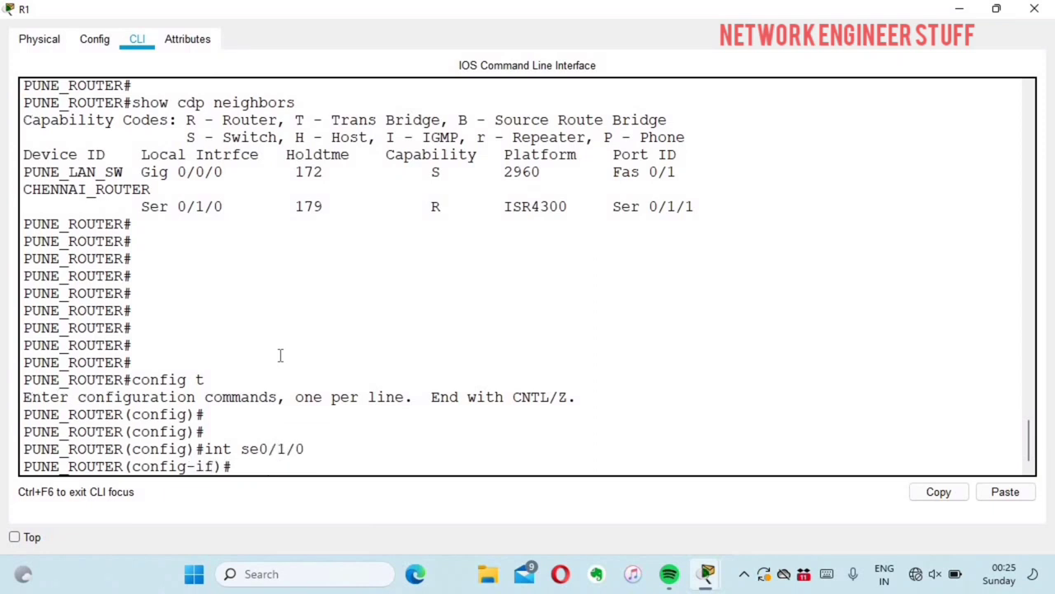
Disable CDP on interface se0/1/0 with no cdp enable, and return to privileged EXEC mode.
{"action": "type", "text": "no cdp en"}
{"action": "key", "text": "Tab"}
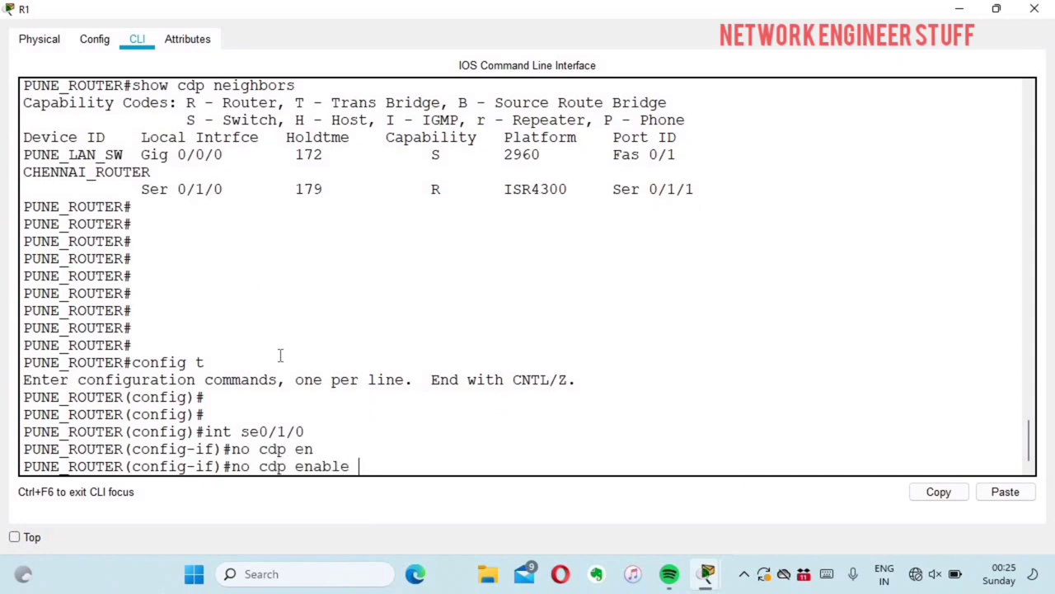
{"action": "key", "text": "Return"}
{"action": "key", "text": "ctrl+z"}
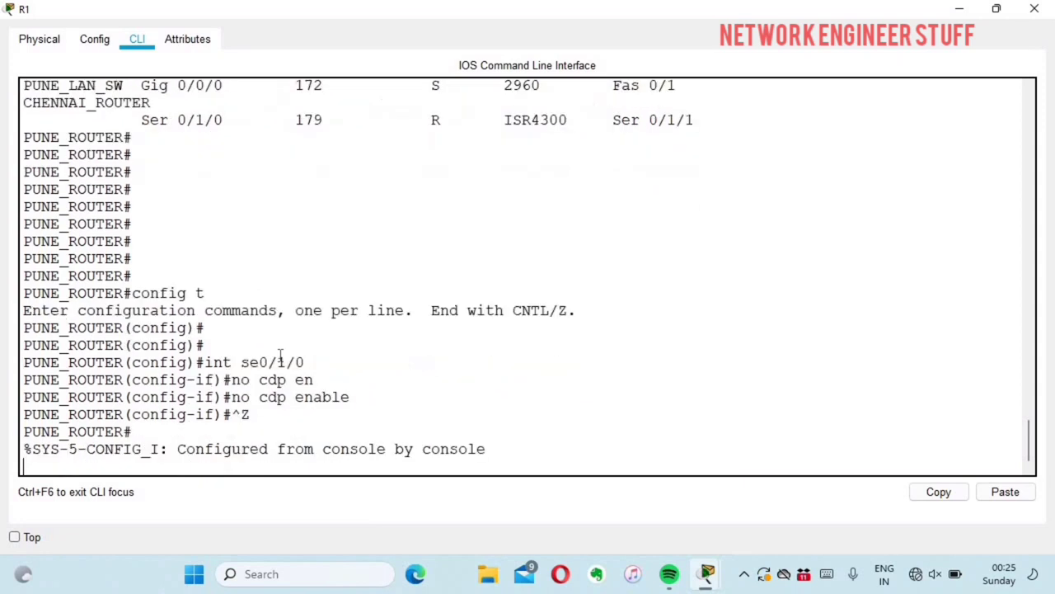
{"action": "key", "text": "Return"}
{"action": "key", "text": "Return"}
{"action": "key", "text": "Return"}
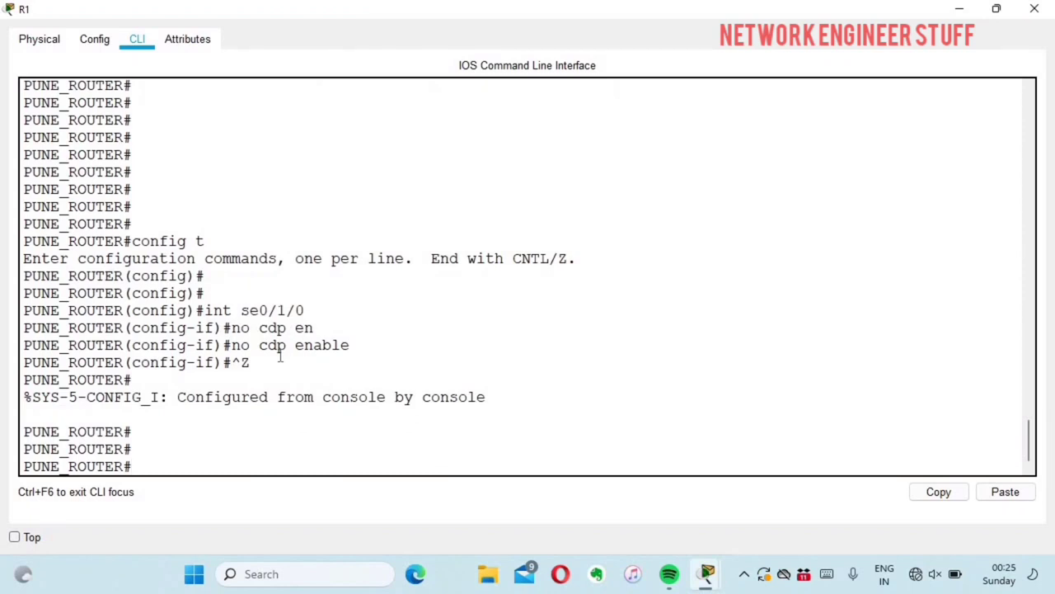
Run show cdp neighbors to check the neighbor table with CDP disabled on se0/1/0.
{"action": "type", "text": "show cdp nei"}
{"action": "key", "text": "Tab"}
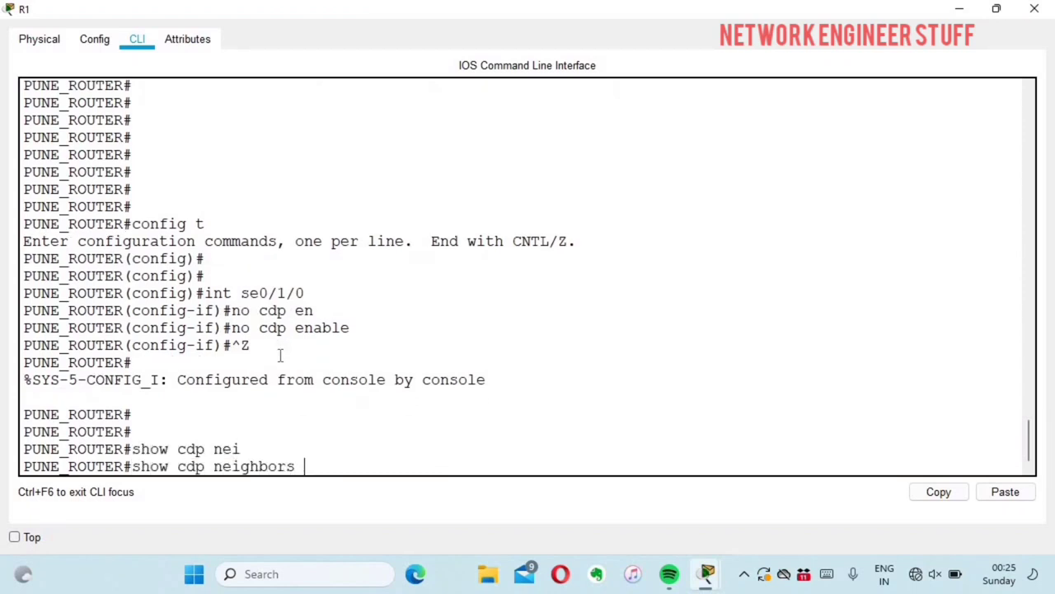
{"action": "key", "text": "Return"}
{"action": "key", "text": "Return"}
{"action": "key", "text": "Return"}
{"action": "key", "text": "Return"}
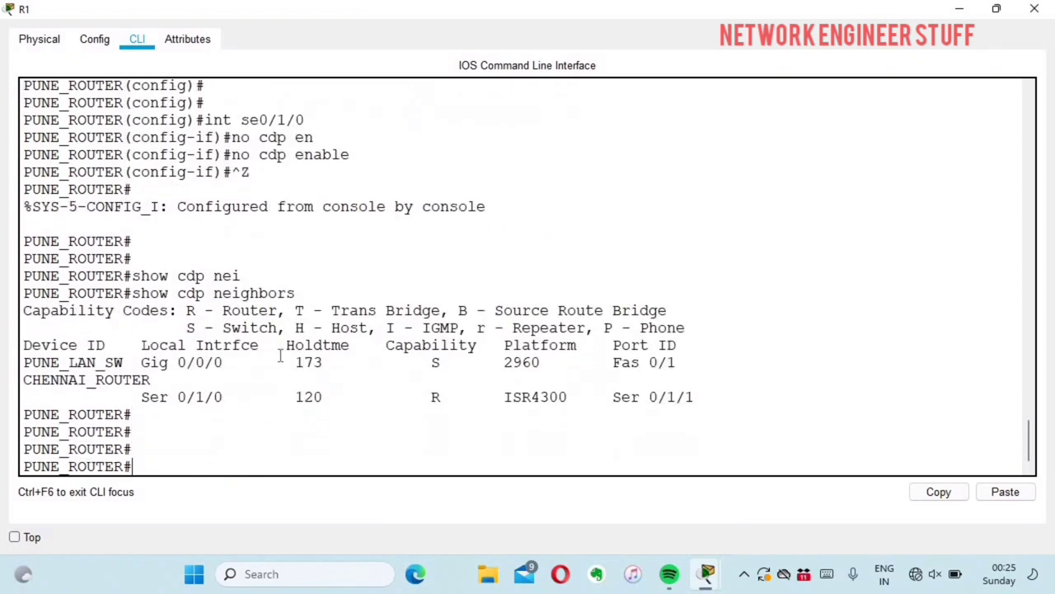
Highlight the CHENNAI_ROUTER entry, the Holdtme heading and that neighbor's hold time in the table.
{"action": "left_click_drag", "start_coordinate": [697, 398], "coordinate": [23, 381]}
{"action": "left_click", "coordinate": [319, 353]}
{"action": "double_click", "coordinate": [319, 346]}
{"action": "double_click", "coordinate": [313, 397]}
{"action": "left_click", "coordinate": [375, 386]}
Rerun show cdp neighbors and highlight the new CHENNAI_ROUTER hold time to compare it with the previous output.
{"action": "key", "text": "Up"}
{"action": "key", "text": "Return"}
{"action": "key", "text": "Return"}
{"action": "key", "text": "Return"}
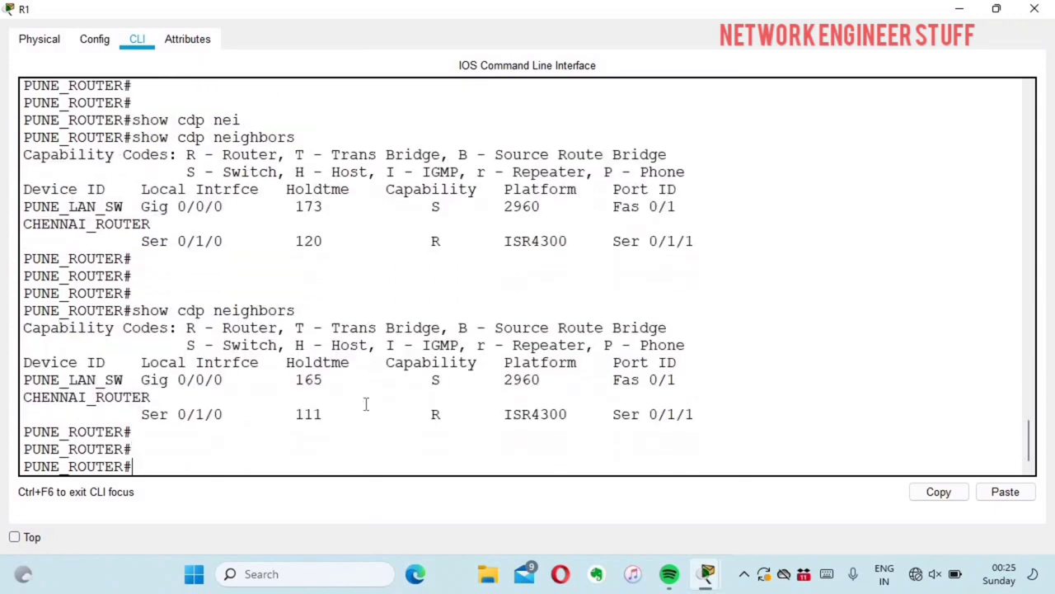
{"action": "double_click", "coordinate": [311, 415]}
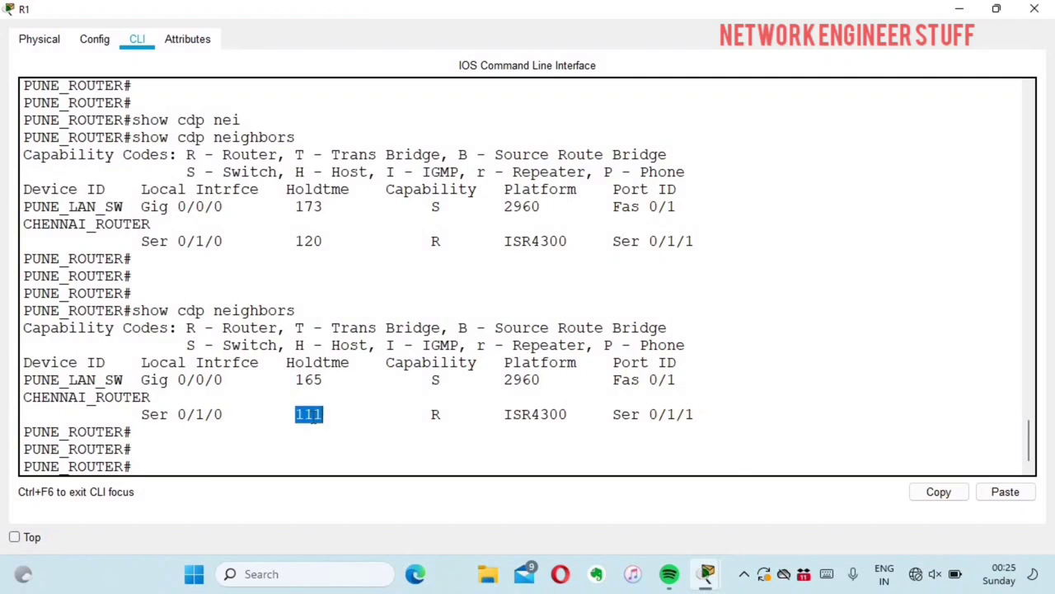
{"action": "key", "text": "Return"}
{"action": "key", "text": "Return"}
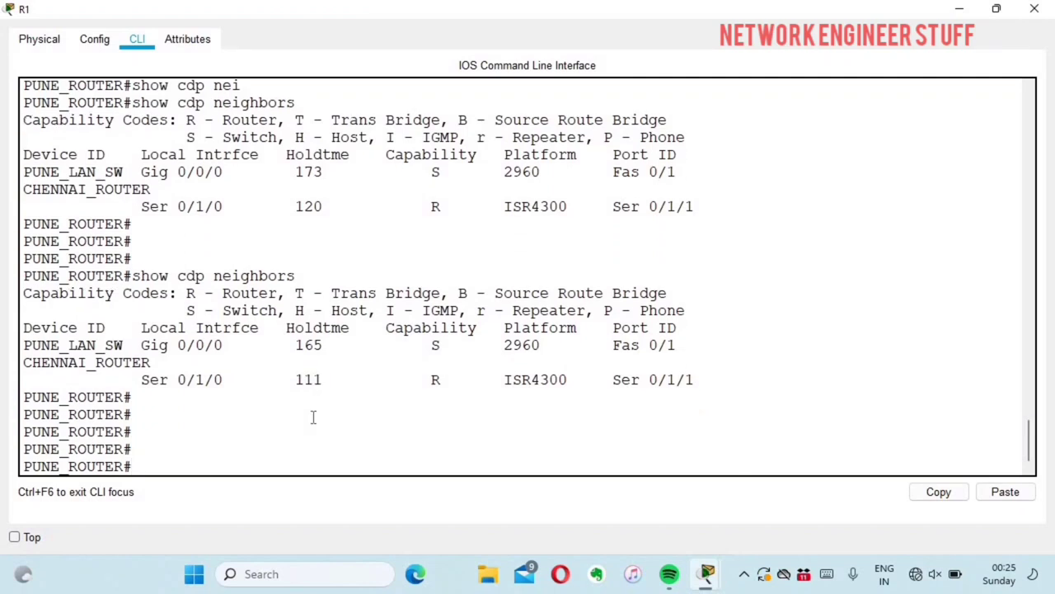
Highlight the full CHENNAI_ROUTER entry in the latest neighbor table, and return to a fresh prompt.
{"action": "left_click_drag", "start_coordinate": [695, 379], "coordinate": [575, 380]}
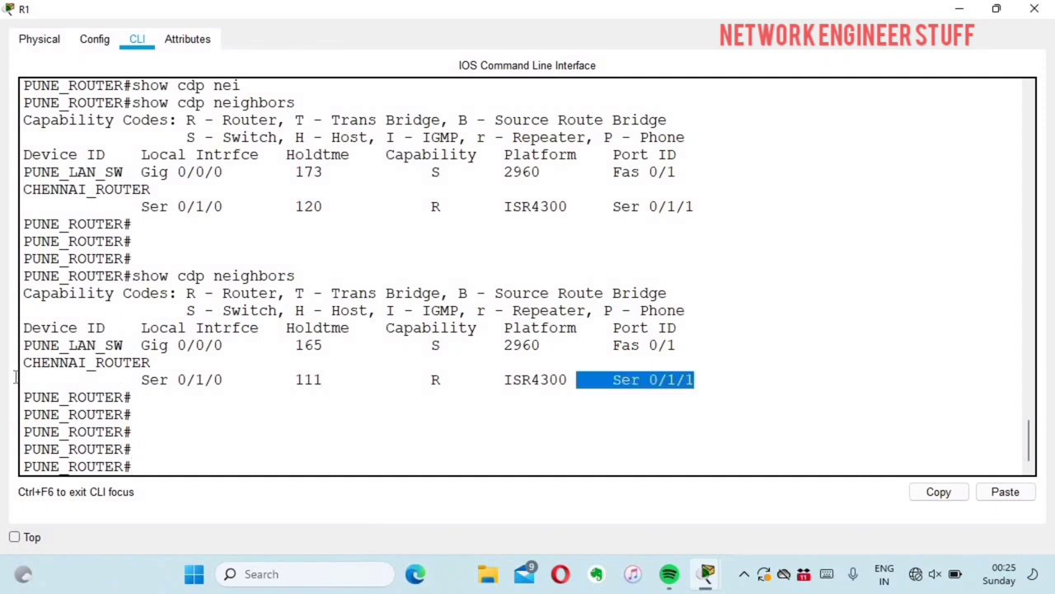
{"action": "left_click_drag", "start_coordinate": [15, 377], "coordinate": [11, 376]}
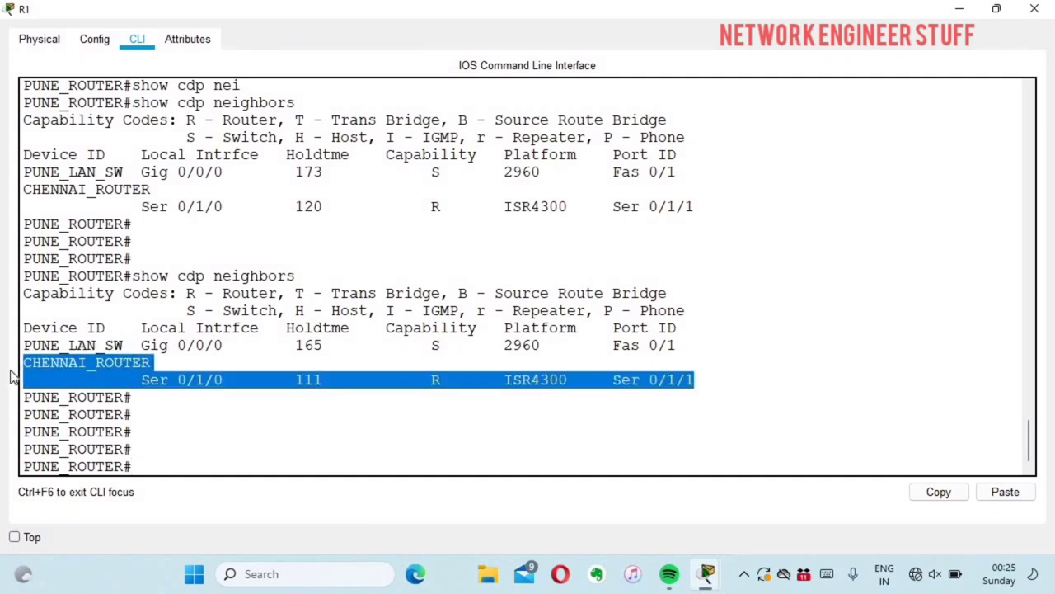
{"action": "left_click", "coordinate": [115, 398]}
{"action": "key", "text": "Return"}
{"action": "key", "text": "Return"}
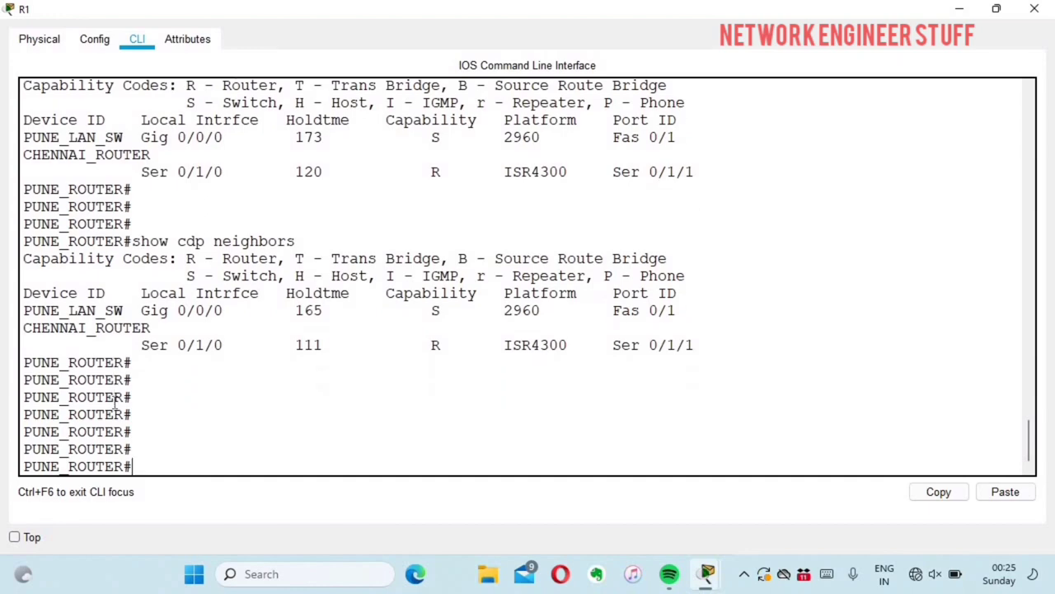
Repeat show cdp neighbors to follow the CHENNAI_ROUTER hold time as it counts down.
{"action": "key", "text": "Up"}
{"action": "key", "text": "Return"}
{"action": "key", "text": "Return"}
{"action": "key", "text": "Return"}
{"action": "key", "text": "Up"}
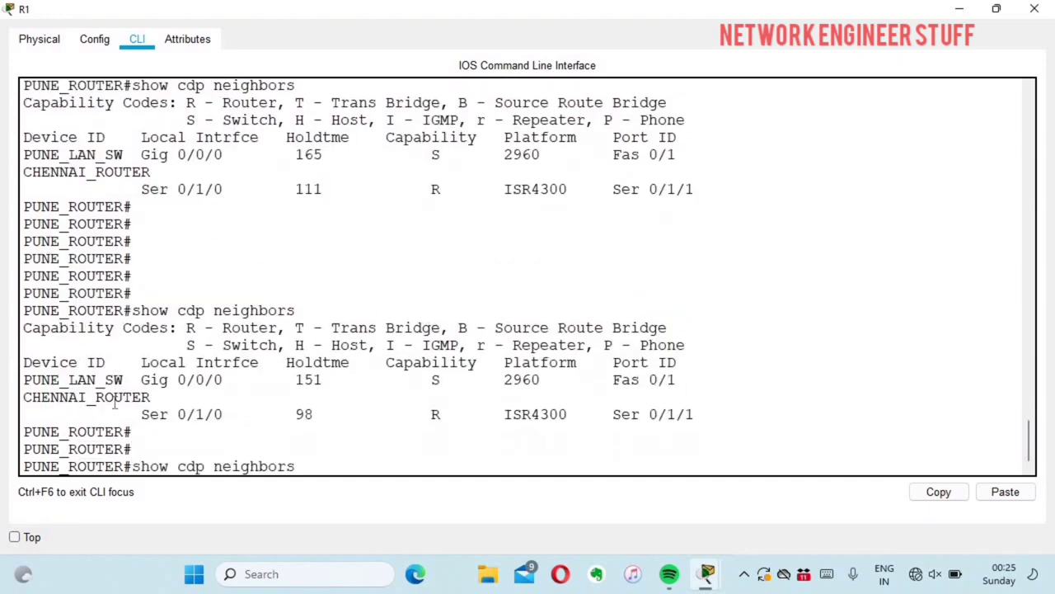
{"action": "key", "text": "Return"}
{"action": "key", "text": "Return"}
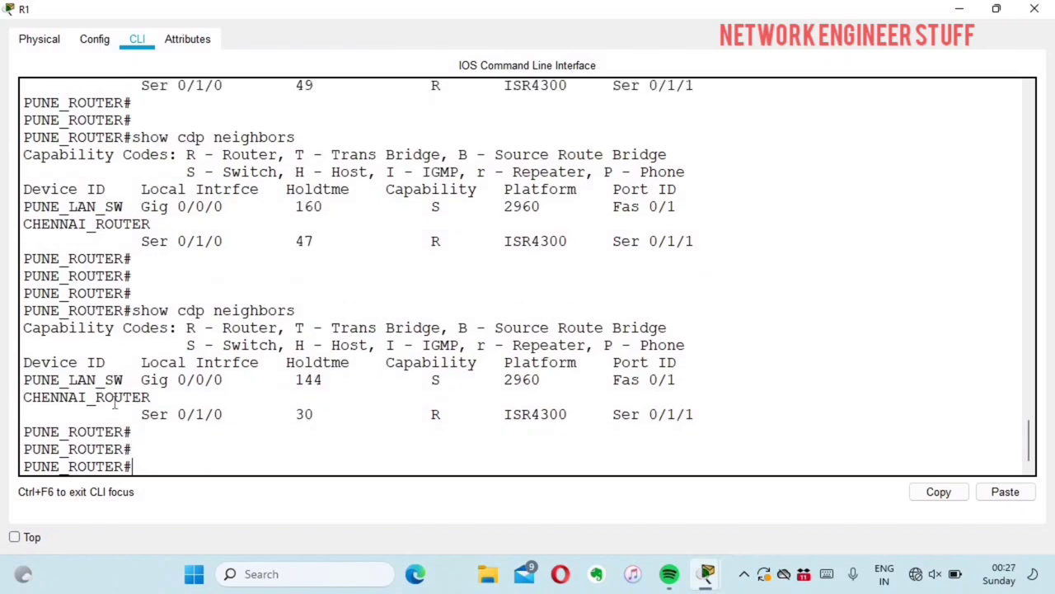
Run show cdp neighbors again and highlight the CHENNAI_ROUTER hold time and its whole entry.
{"action": "key", "text": "Up"}
{"action": "key", "text": "Return"}
{"action": "key", "text": "Return"}
{"action": "key", "text": "Return"}
{"action": "key", "text": "Return"}
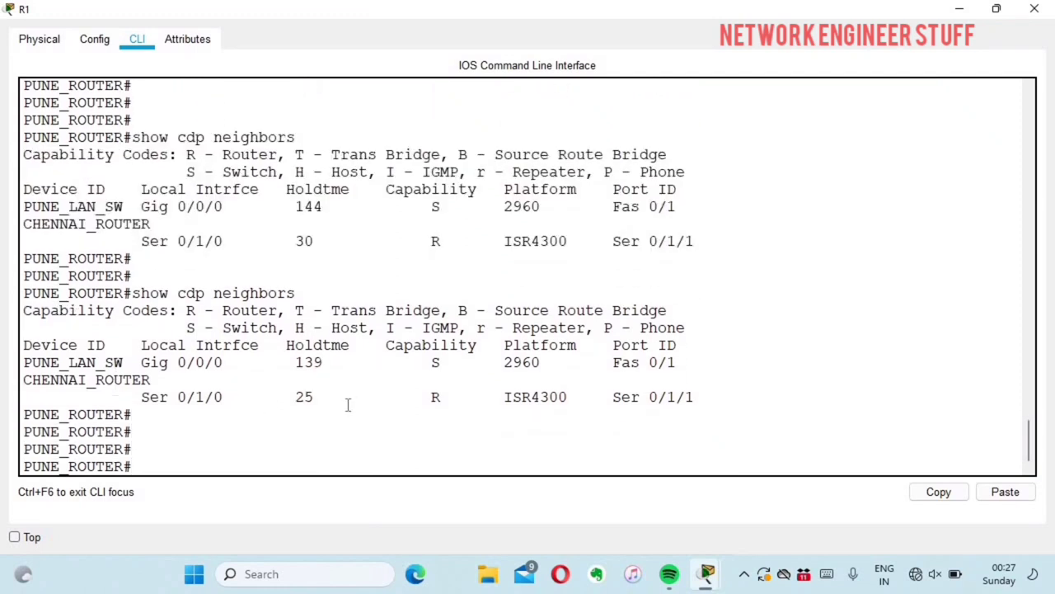
{"action": "left_click_drag", "start_coordinate": [285, 397], "coordinate": [339, 397]}
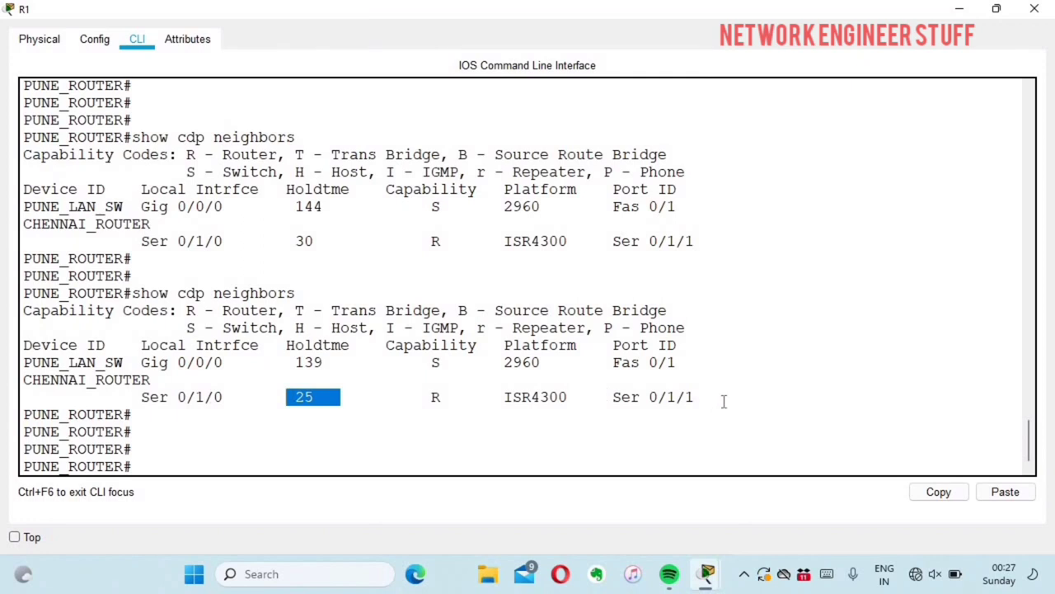
{"action": "left_click_drag", "start_coordinate": [694, 397], "coordinate": [21, 387]}
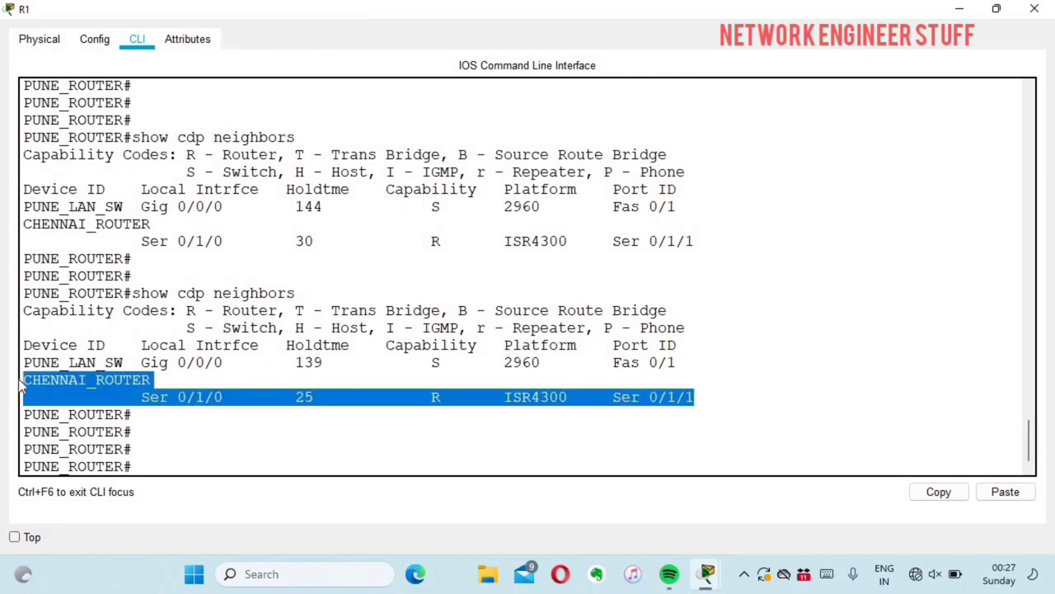
{"action": "left_click", "coordinate": [266, 356]}
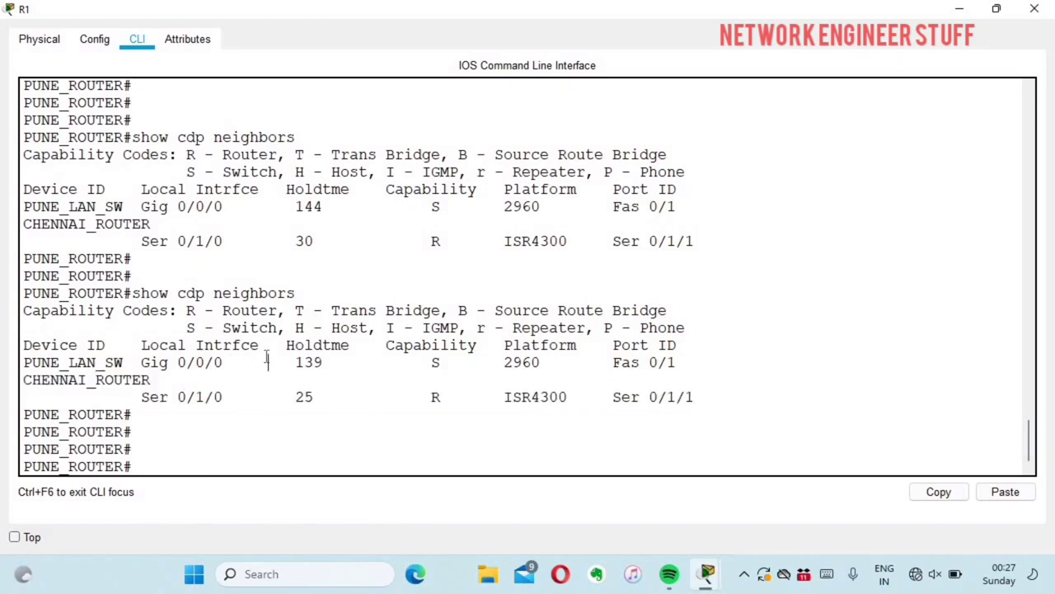
Run show cdp neighbors three more times to monitor the remaining CHENNAI_ROUTER hold time.
{"action": "key", "text": "Return"}
{"action": "key", "text": "Return"}
{"action": "key", "text": "Up"}
{"action": "key", "text": "Return"}
{"action": "key", "text": "Return"}
{"action": "key", "text": "Return"}
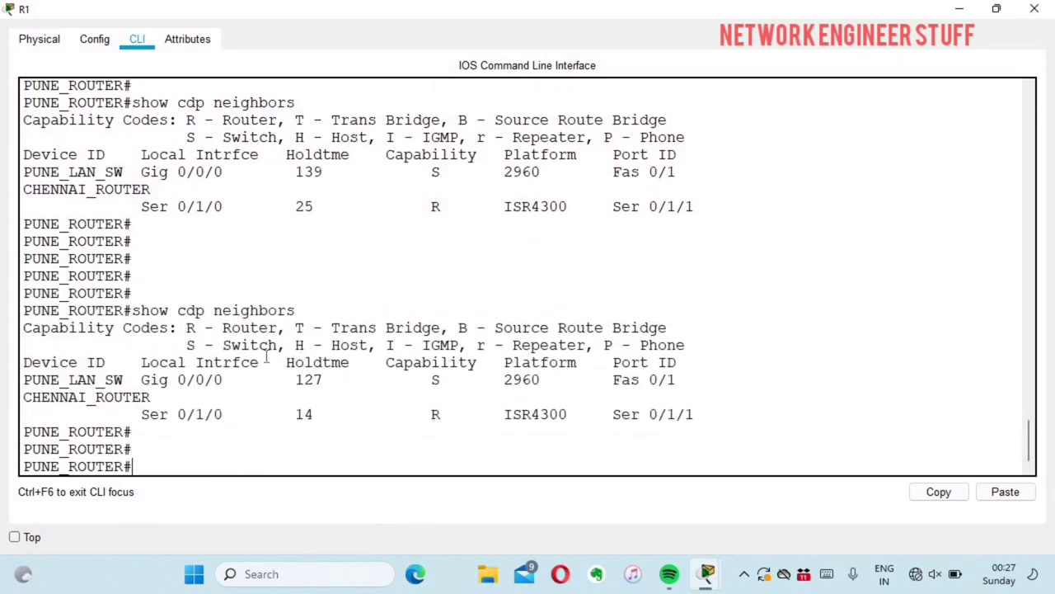
{"action": "key", "text": "Up"}
{"action": "key", "text": "Return"}
{"action": "key", "text": "Return"}
{"action": "key", "text": "Return"}
{"action": "key", "text": "Up"}
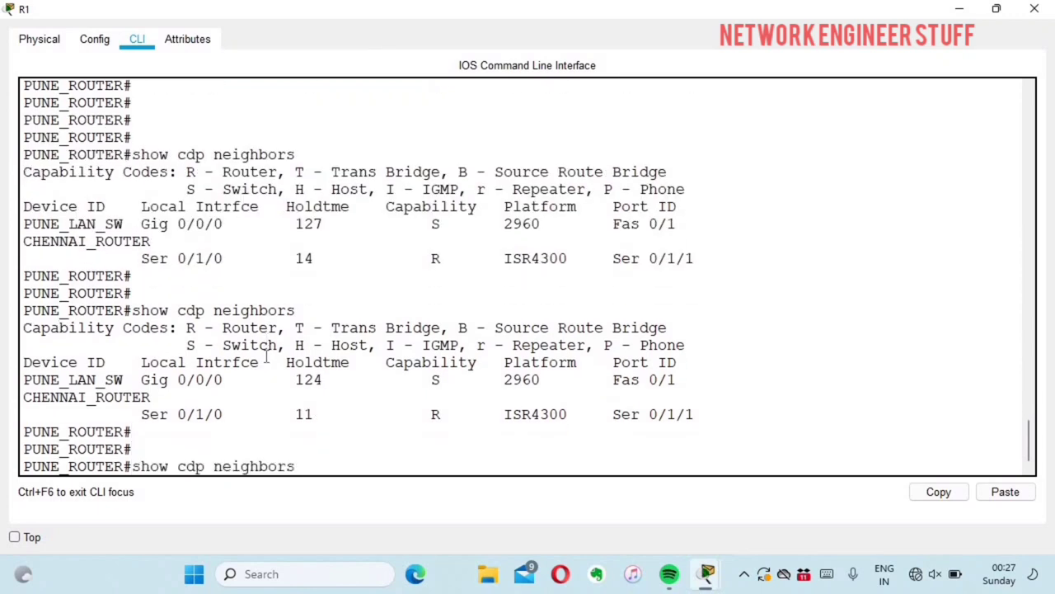
{"action": "key", "text": "Return"}
{"action": "key", "text": "Return"}
{"action": "key", "text": "Return"}
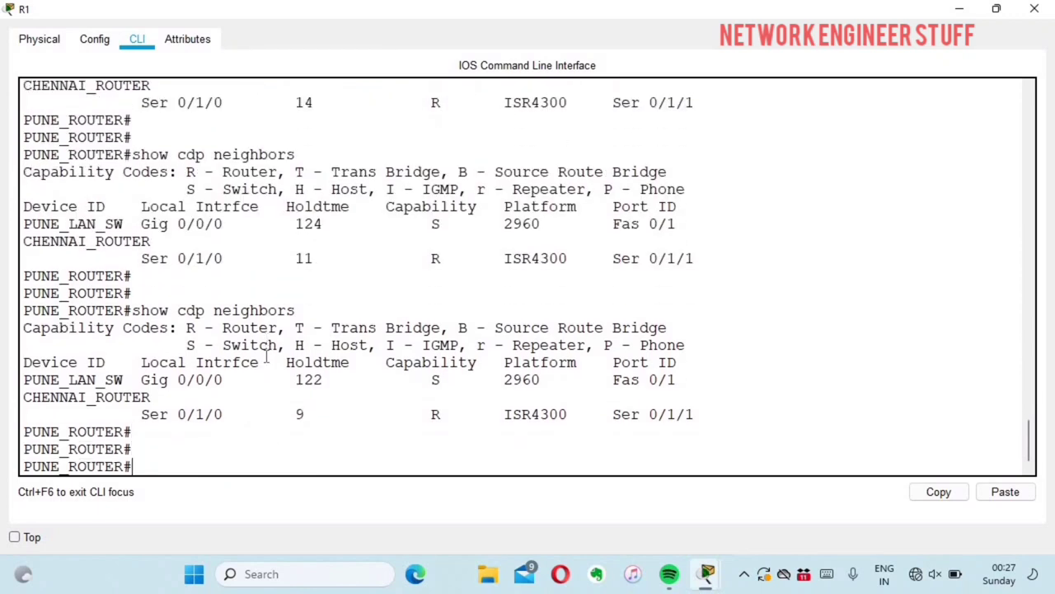
Keep rerunning show cdp neighbors in quick succession until the CHENNAI_ROUTER entry ages out of the table.
{"action": "key", "text": "Up"}
{"action": "key", "text": "Return"}
{"action": "key", "text": "Return"}
{"action": "key", "text": "Return"}
{"action": "key", "text": "Up"}
{"action": "key", "text": "Return"}
{"action": "key", "text": "Return"}
{"action": "key", "text": "Up"}
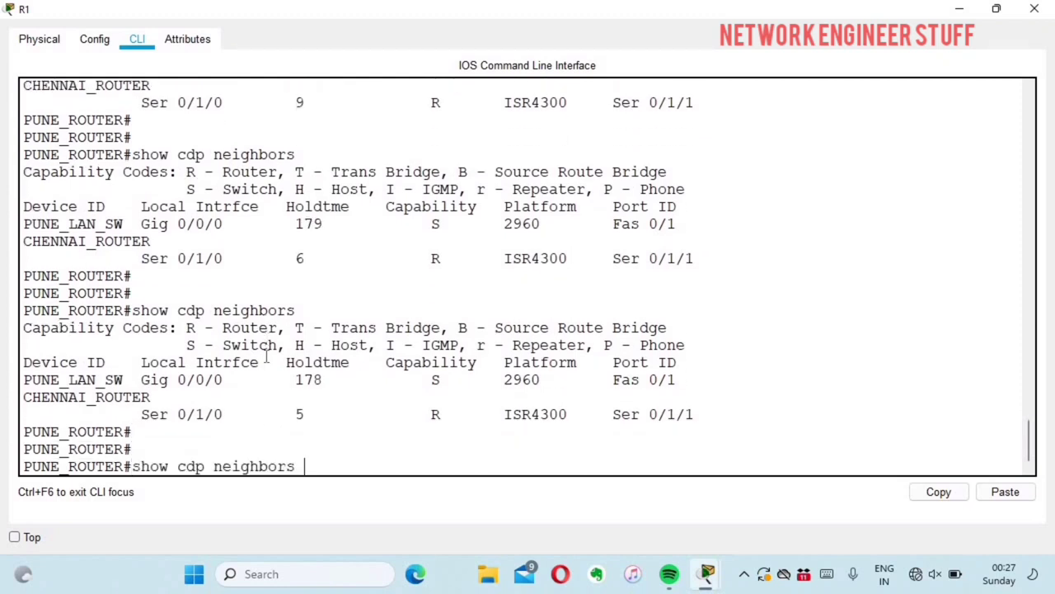
{"action": "key", "text": "Return"}
{"action": "key", "text": "Up"}
{"action": "key", "text": "Return"}
{"action": "key", "text": "Up"}
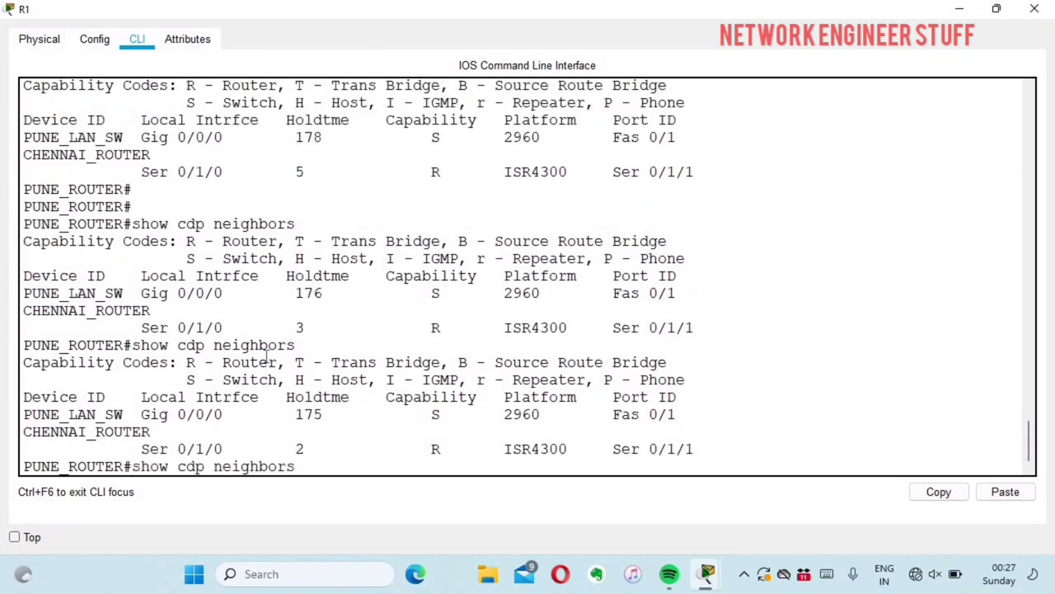
{"action": "key", "text": "Return"}
{"action": "key", "text": "Return"}
{"action": "key", "text": "Return"}
{"action": "key", "text": "Up"}
{"action": "key", "text": "Return"}
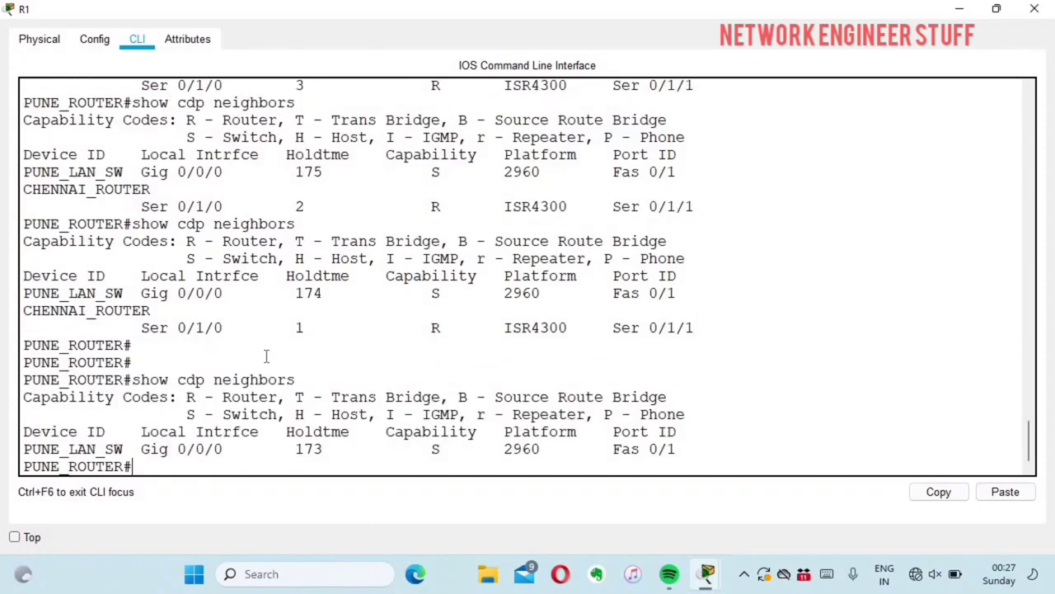
Highlight the PUNE_LAN_SW row in the latest neighbor table, and return to a fresh prompt.
{"action": "left_click_drag", "start_coordinate": [699, 453], "coordinate": [4, 455]}
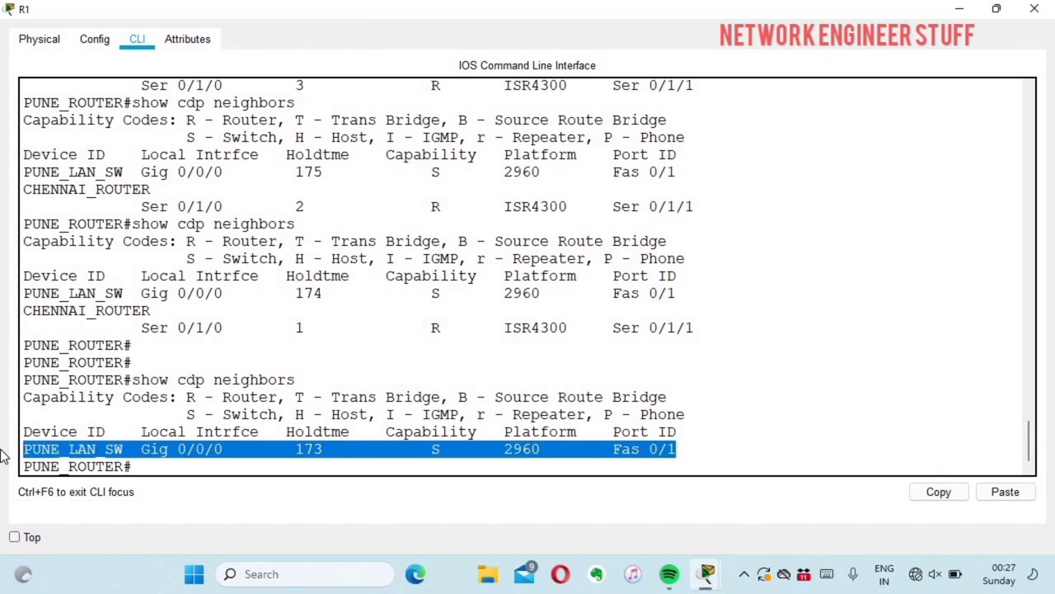
{"action": "left_click", "coordinate": [236, 406]}
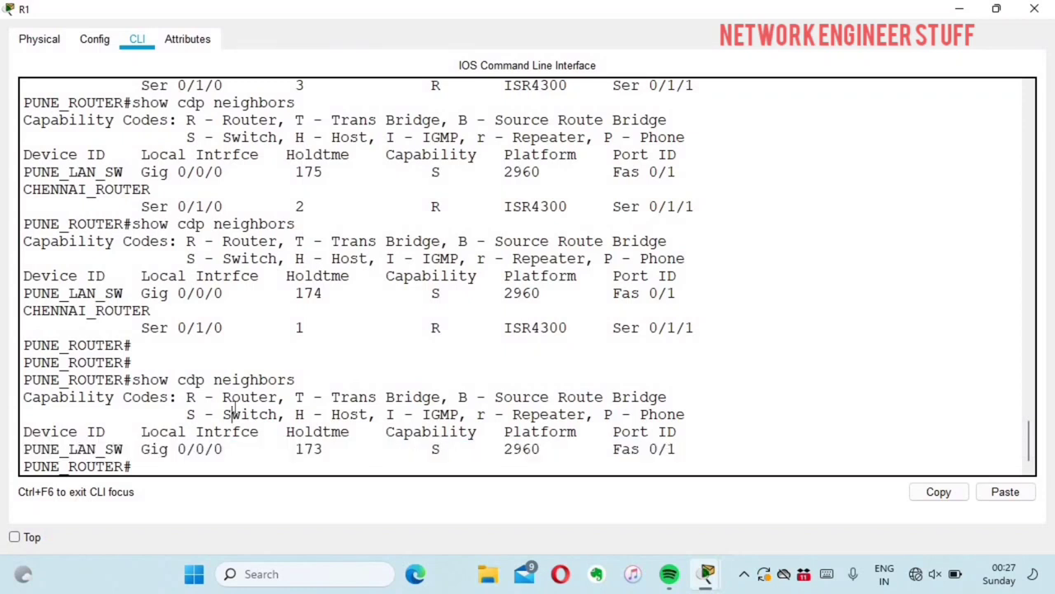
{"action": "key", "text": "Return"}
{"action": "key", "text": "Return"}
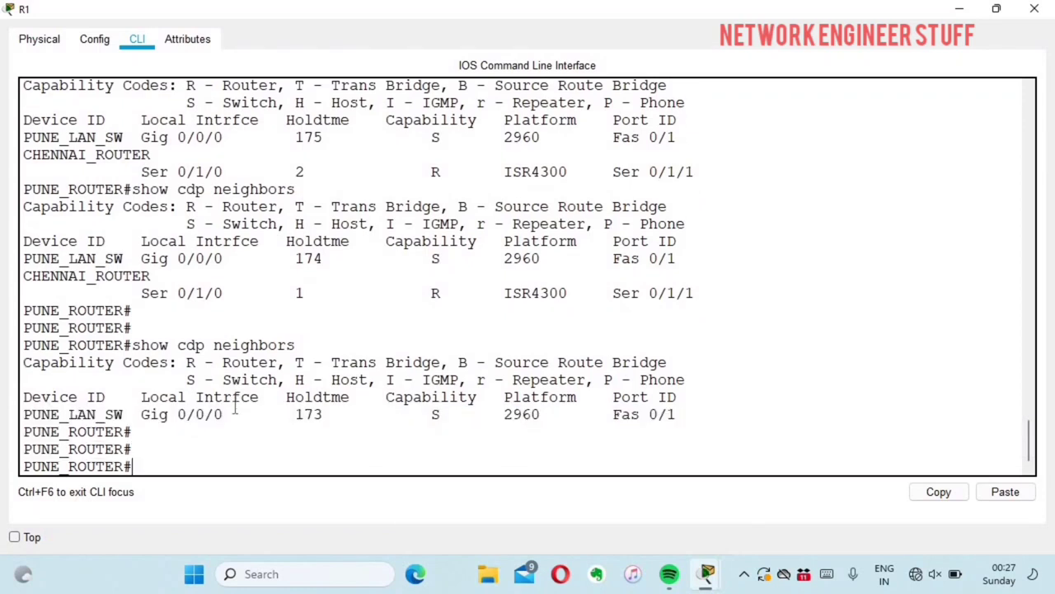
Enter global configuration mode again and reopen interface se0/1/0 by recalling the earlier int se0/1/0 command.
{"action": "type", "text": "config t"}
{"action": "key", "text": "Return"}
{"action": "key", "text": "Up"}
{"action": "key", "text": "Up"}
{"action": "key", "text": "Up"}
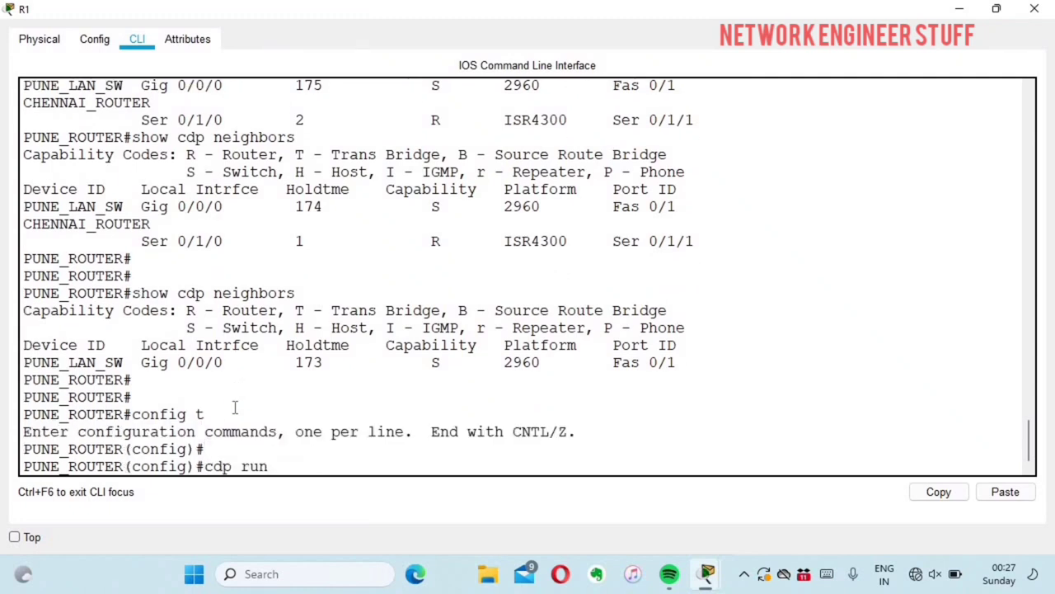
{"action": "key", "text": "Return"}
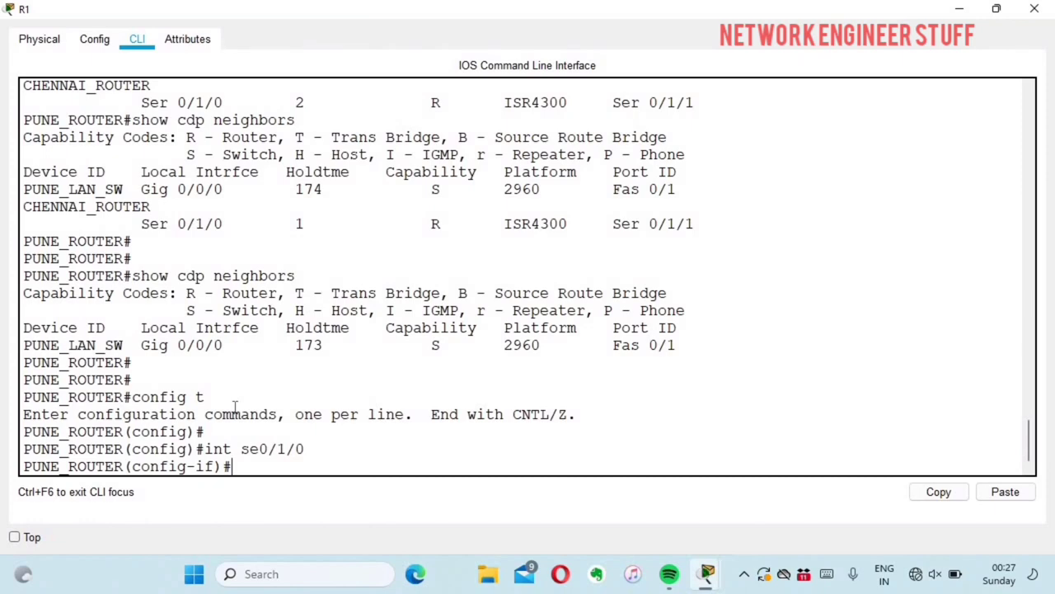
Re-enable CDP on interface se0/1/0 with cdp enable, and return to privileged EXEC mode.
{"action": "type", "text": "cdp en"}
{"action": "key", "text": "Tab"}
{"action": "key", "text": "Return"}
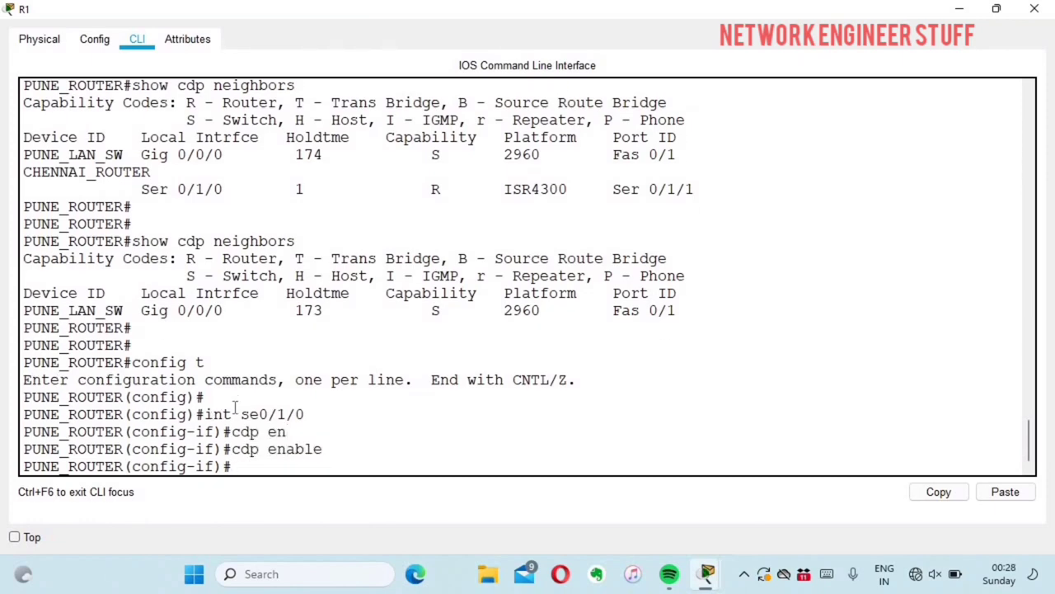
{"action": "key", "text": "ctrl+z"}
{"action": "key", "text": "Return"}
{"action": "key", "text": "Return"}
Save the running configuration of PUNE_ROUTER with the wr command.
{"action": "type", "text": "w"}
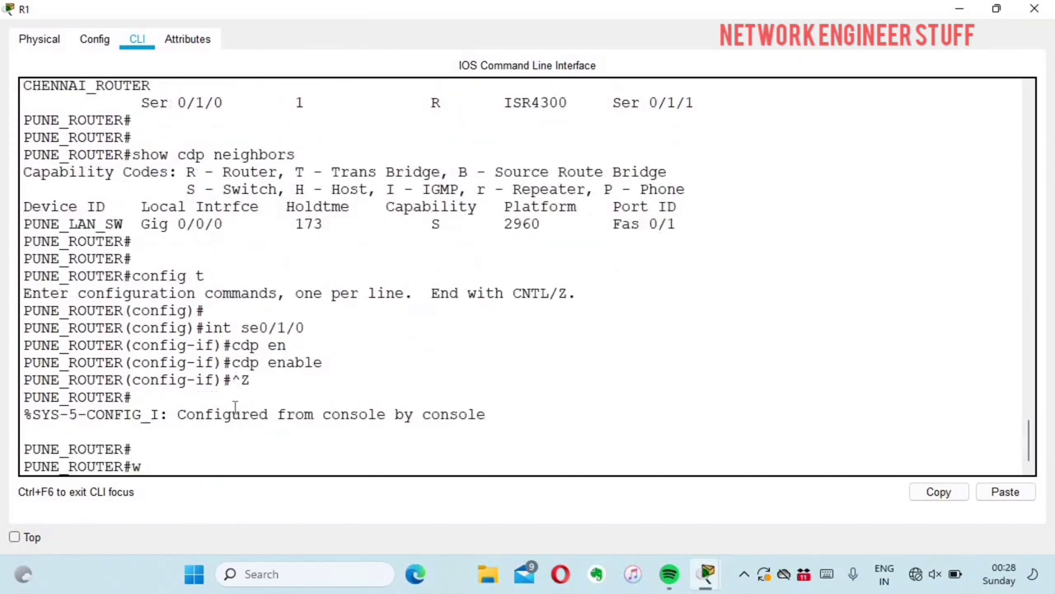
{"action": "type", "text": "r"}
{"action": "key", "text": "Return"}
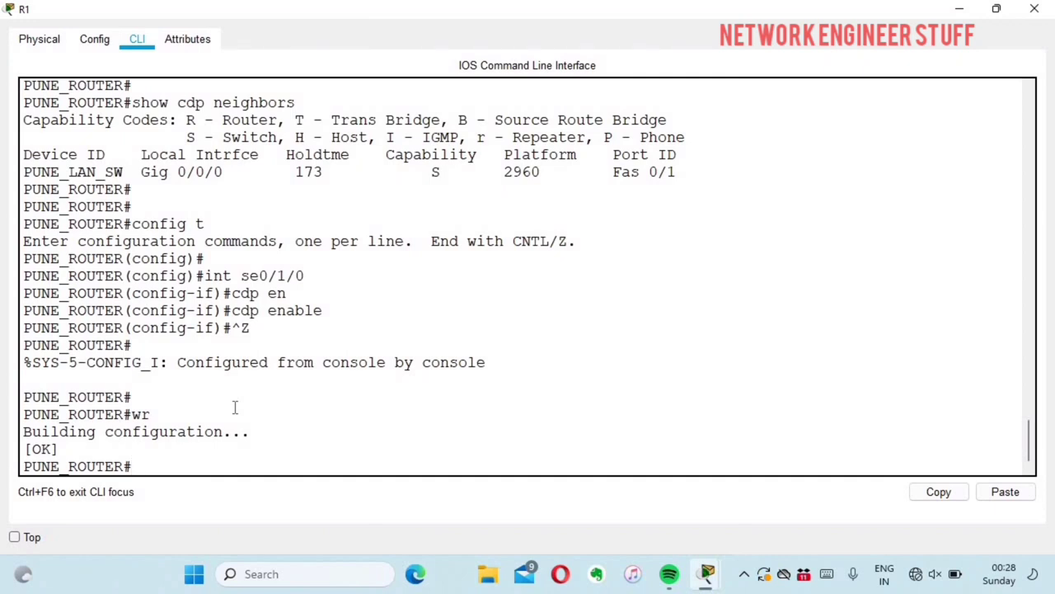
Start entering a show command at the PUNE_ROUTER privileged EXEC prompt.
{"action": "type", "text": "sh"}
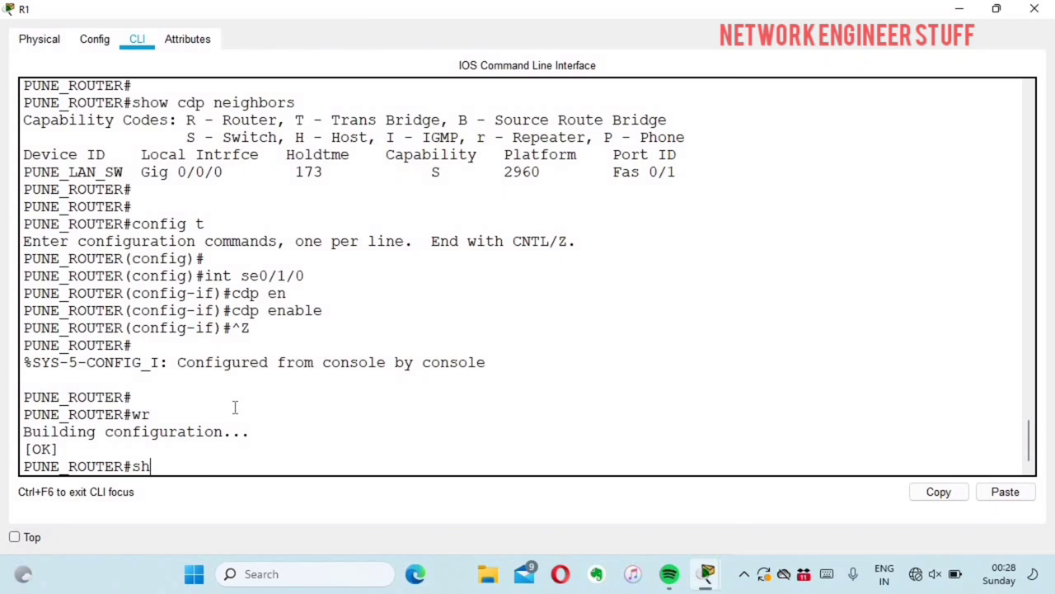